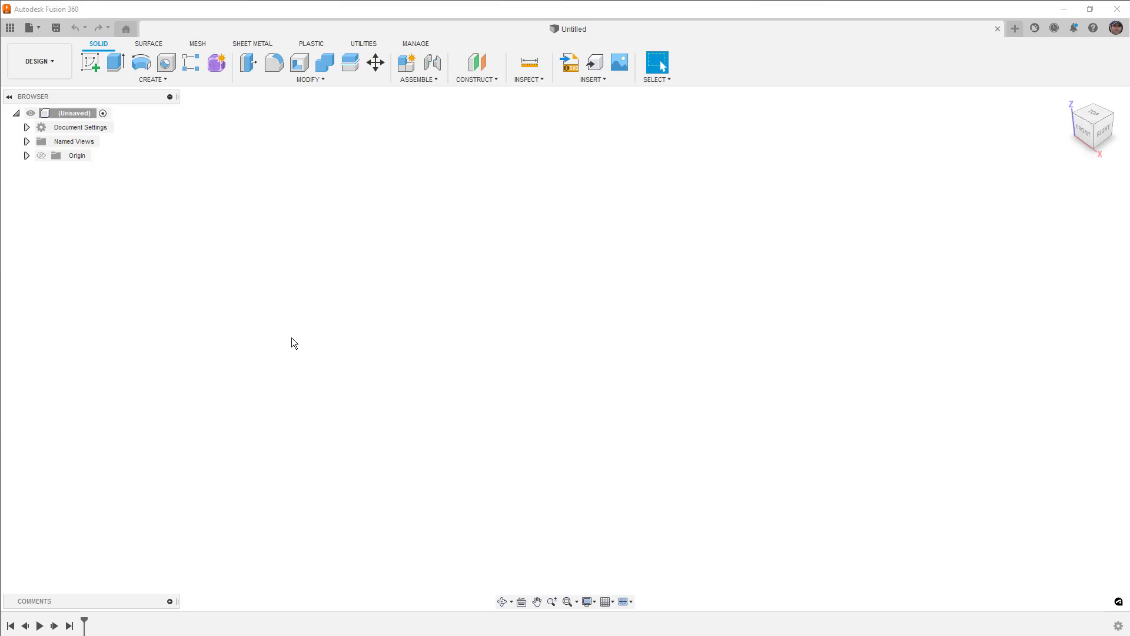
Start a sketch on the horizontal XY plane and draw a circle centred on the origin.
click(96, 54)
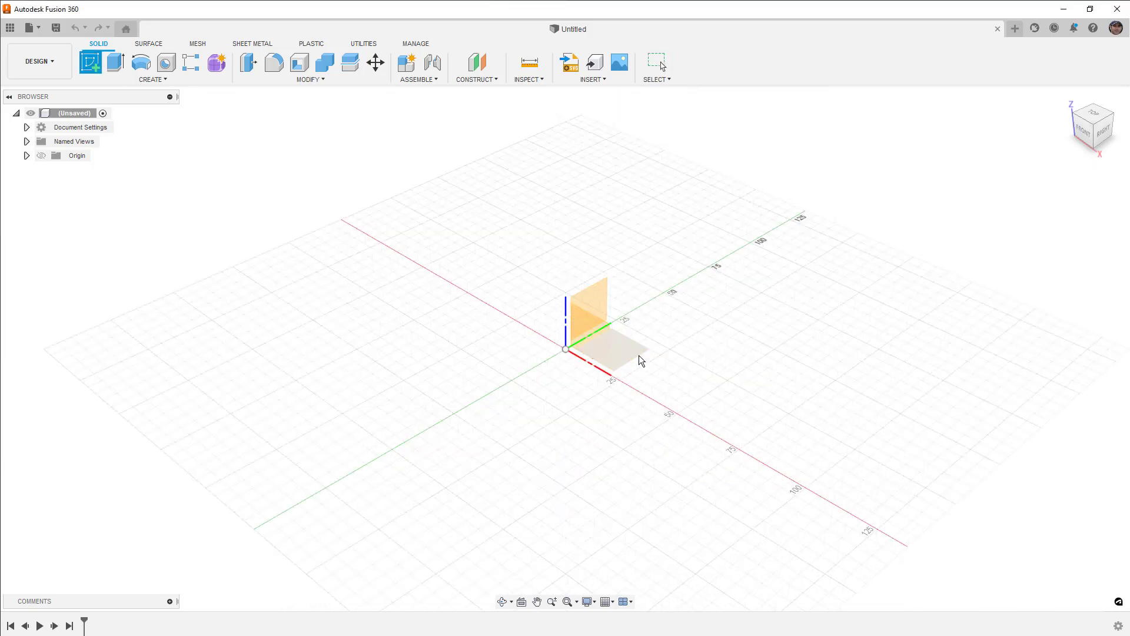
click(641, 356)
key(c)
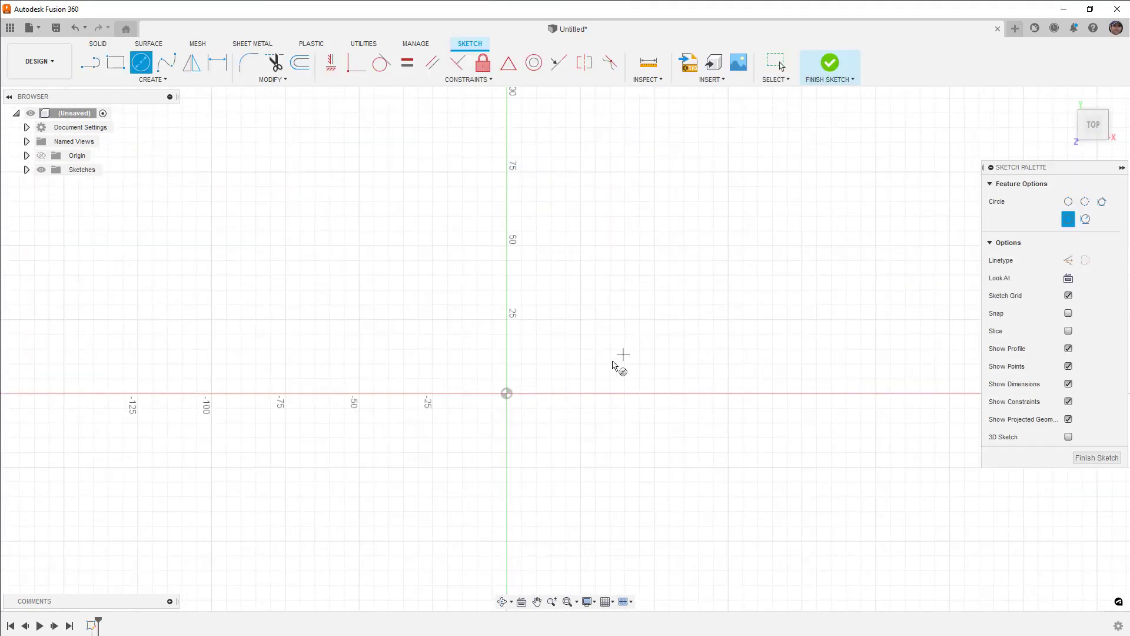
click(506, 393)
click(507, 194)
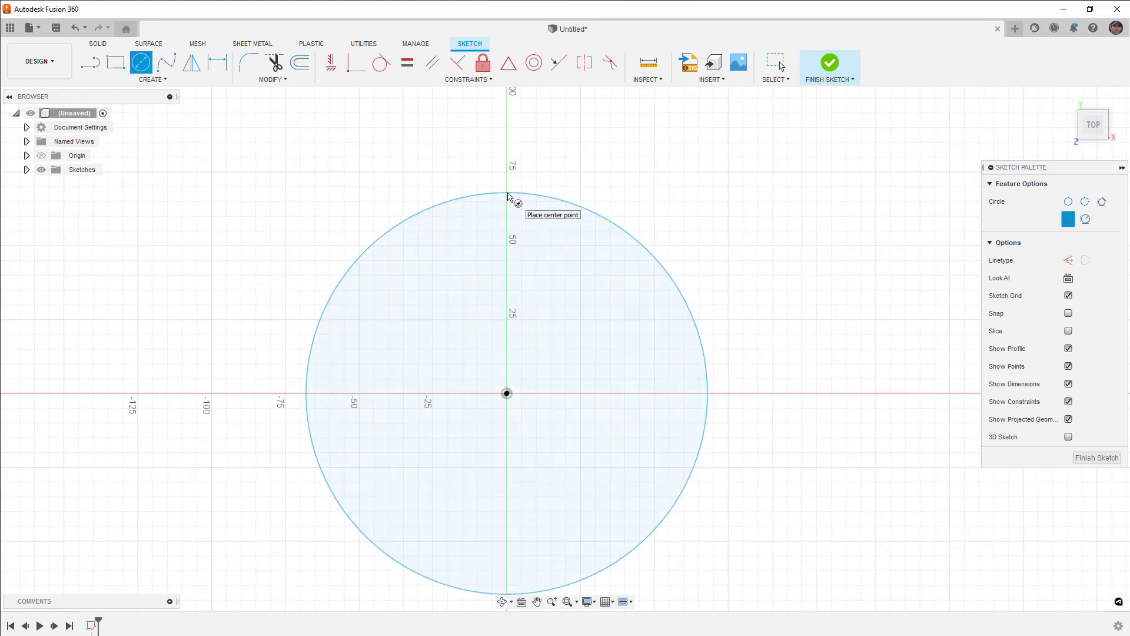
Dimension the circle's diameter at 150 mm.
key(d)
click(543, 196)
click(575, 176)
text(150)
key(Return)
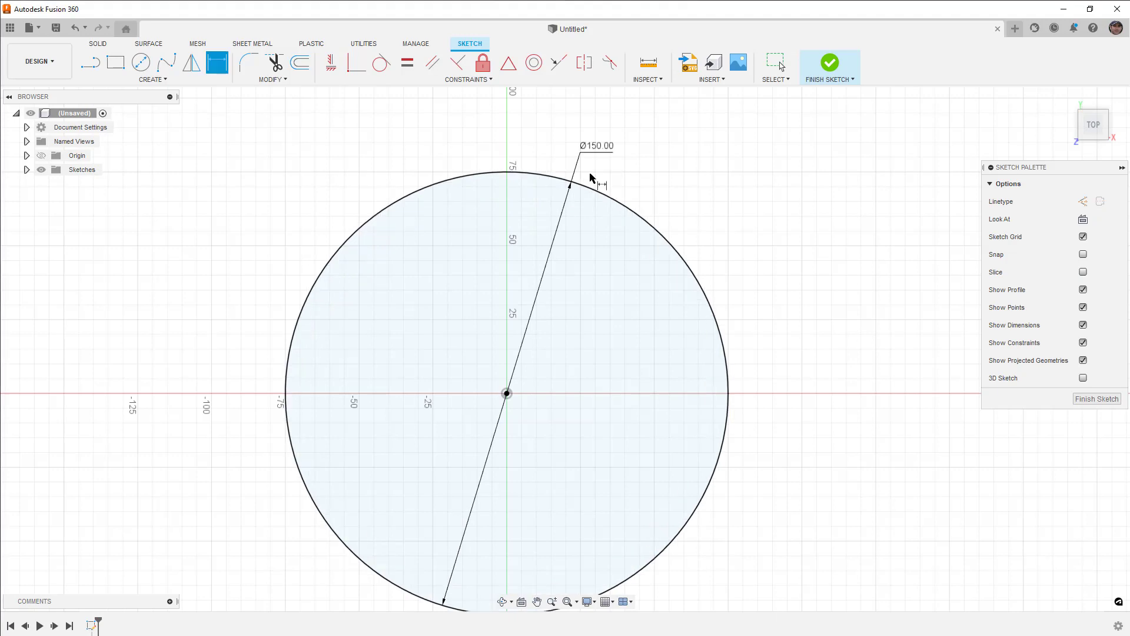
Finish the sketch and extrude the circle 10 mm upward as a new body.
click(830, 63)
text(e)
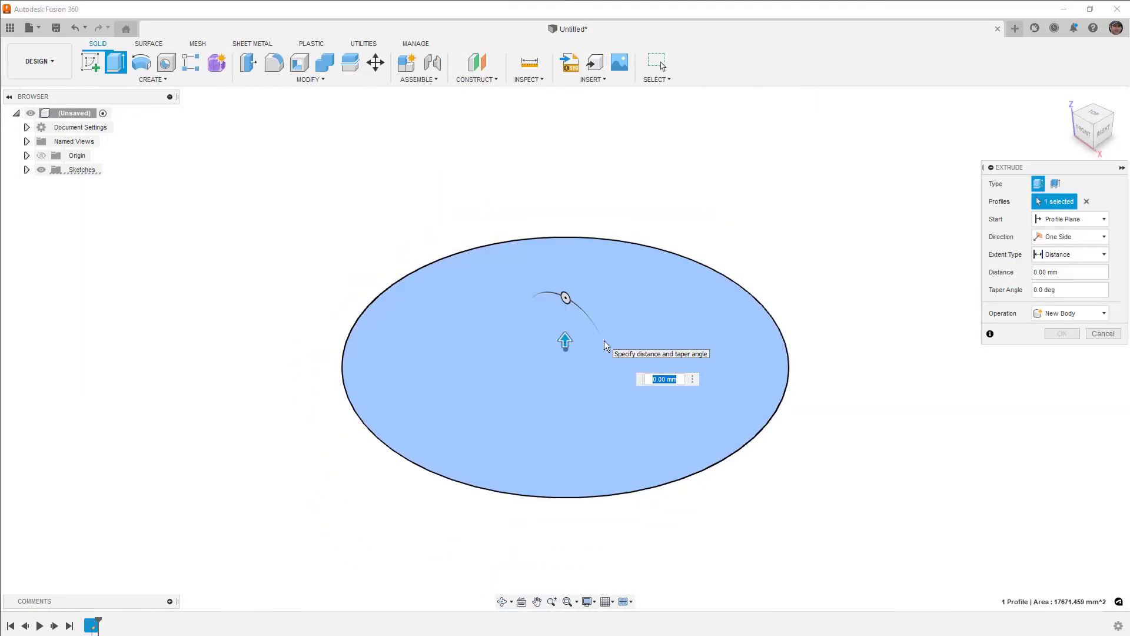
text(10)
key(Return)
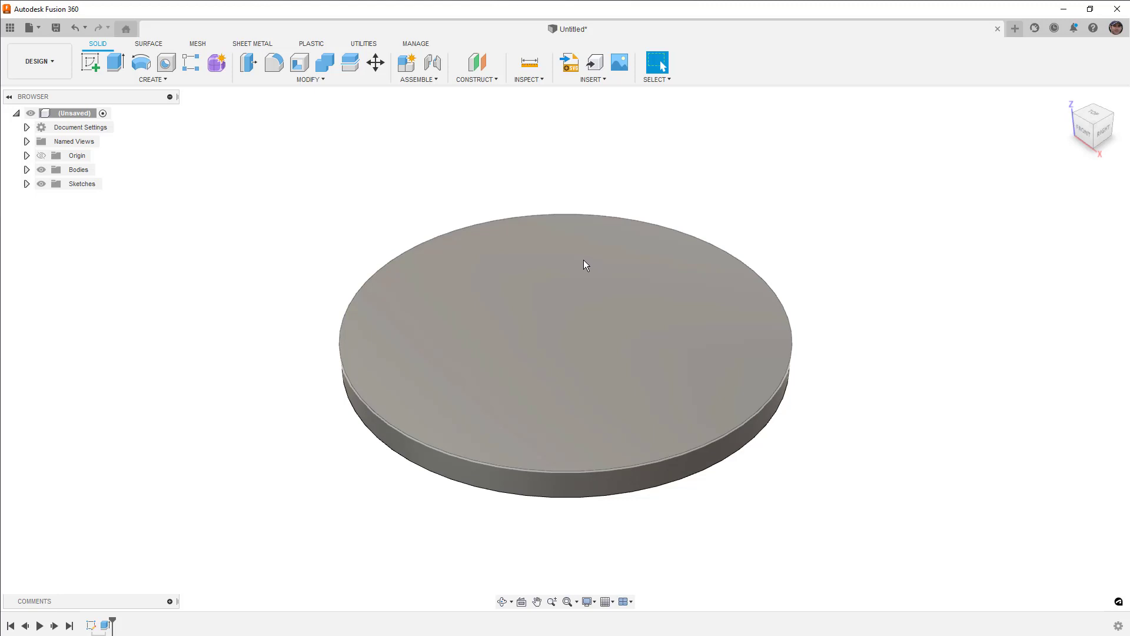
Start a sketch on the disc's top face and draw two concentric circles centred on the origin.
click(577, 253)
right_click(577, 255)
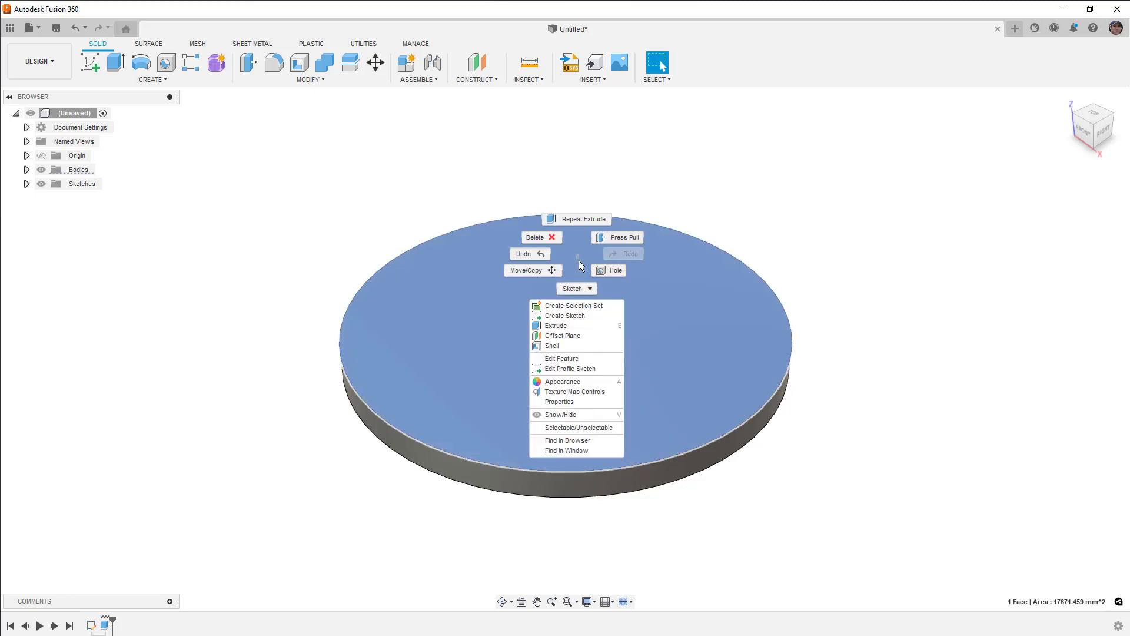
click(583, 316)
key(c)
click(567, 375)
click(569, 219)
click(567, 375)
click(564, 276)
Dimension the inner sketch circle's diameter at 75 mm.
key(d)
click(582, 283)
click(576, 316)
text(75)
key(Return)
Dimension the outer sketch circle's diameter at 125 mm.
click(626, 228)
click(629, 206)
text(100)
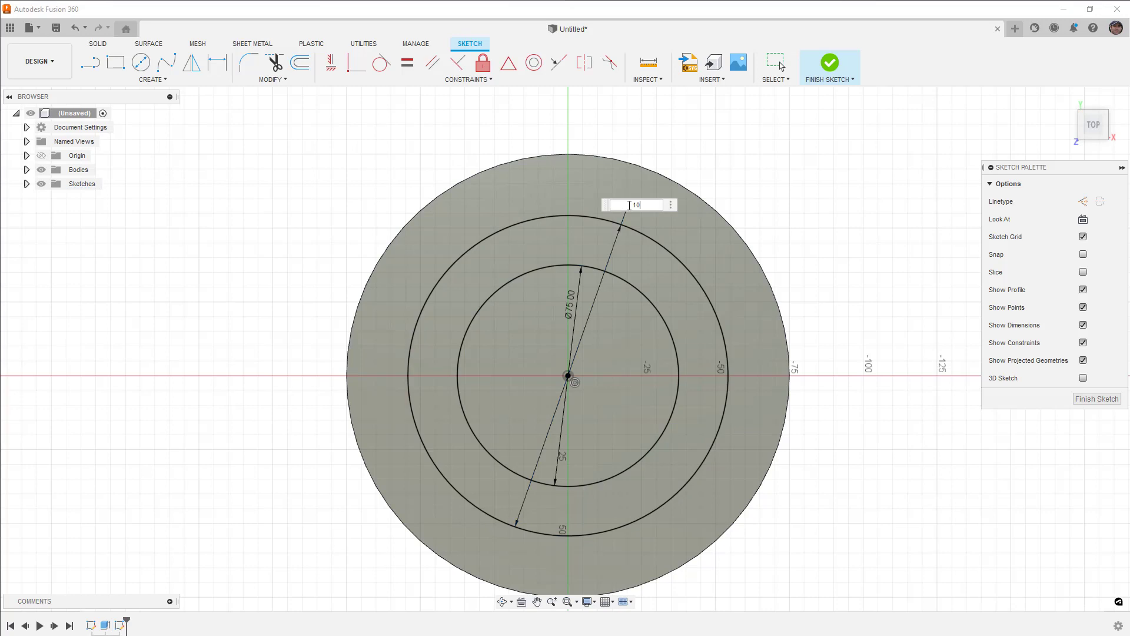
key(Return)
double_click(629, 213)
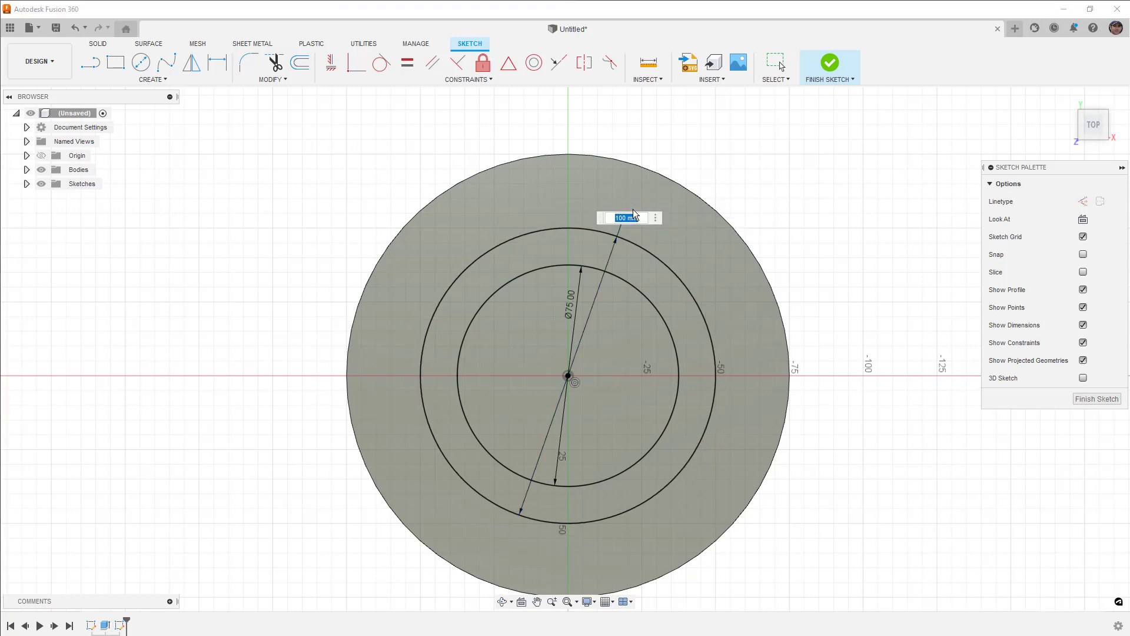
text(125)
key(Return)
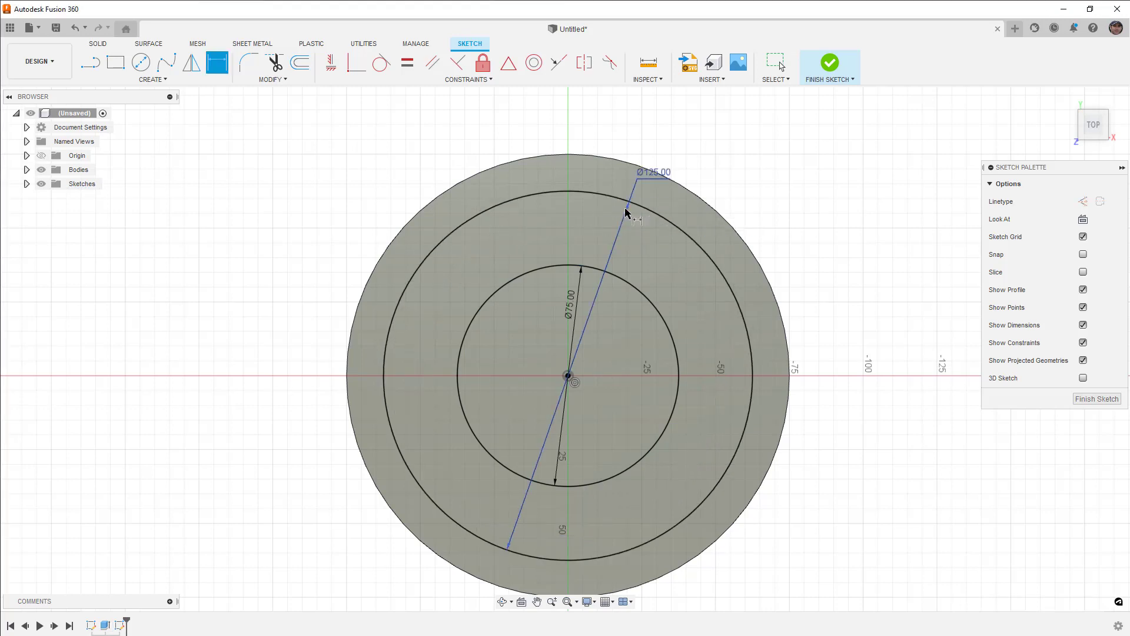
Draw a vertical line from the origin to the outer circle, with a slanted line between both circles on each side of it.
click(90, 62)
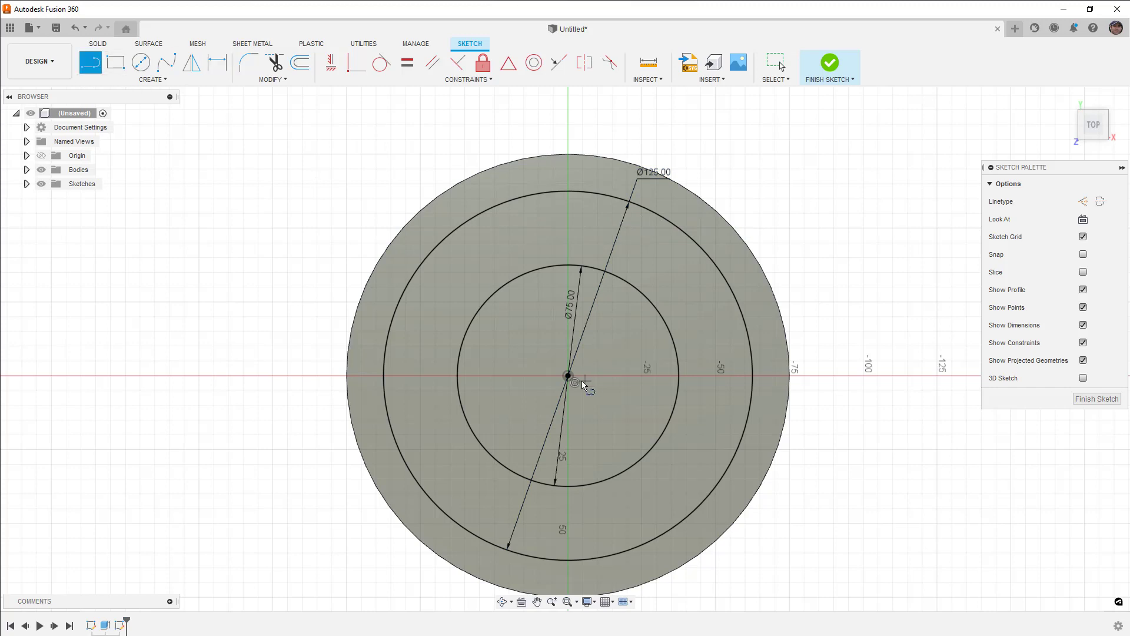
click(569, 376)
click(569, 192)
click(591, 267)
click(518, 198)
click(541, 269)
key(Escape)
Convert the vertical centre line into construction geometry.
click(567, 222)
key(x)
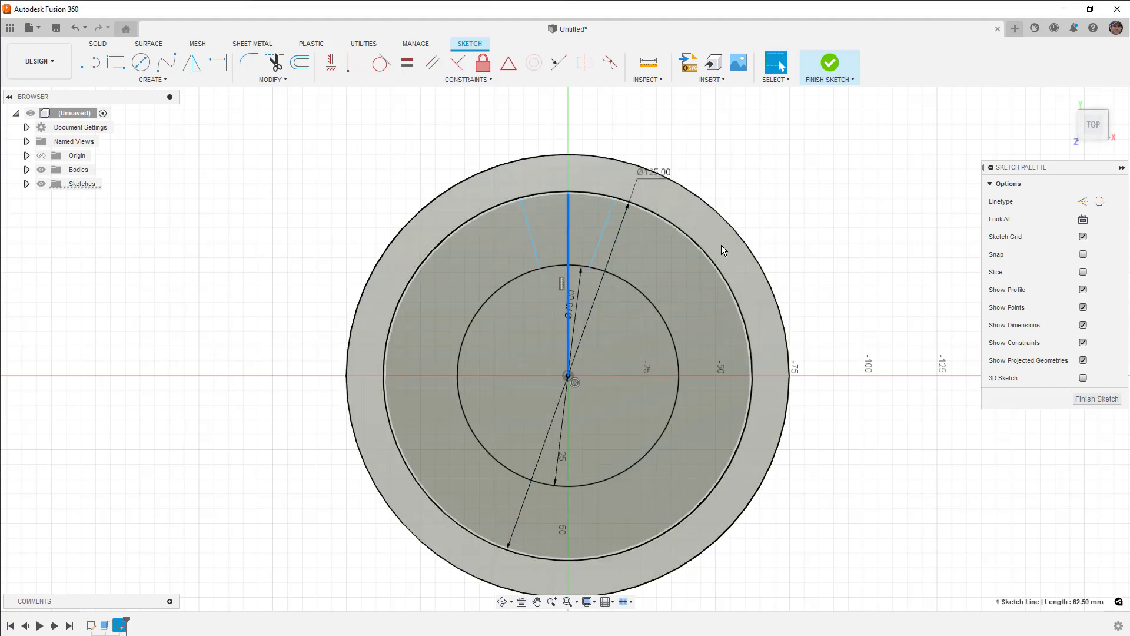
click(906, 234)
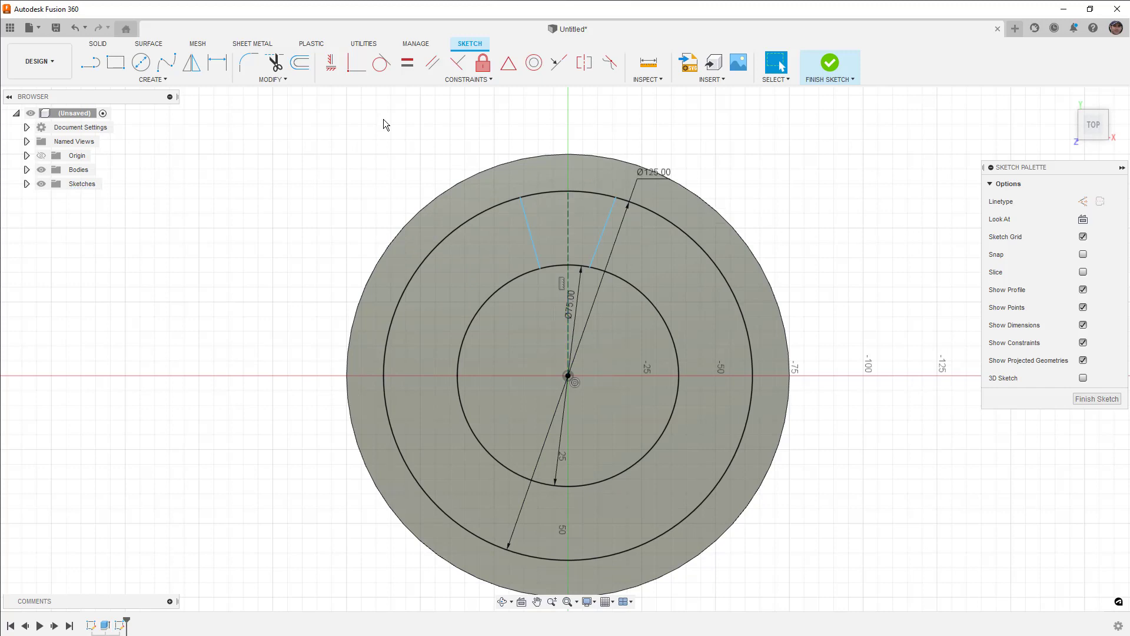
Constrain both slanted lines coincident with the origin so that they point at the disc's centre.
click(354, 68)
click(608, 221)
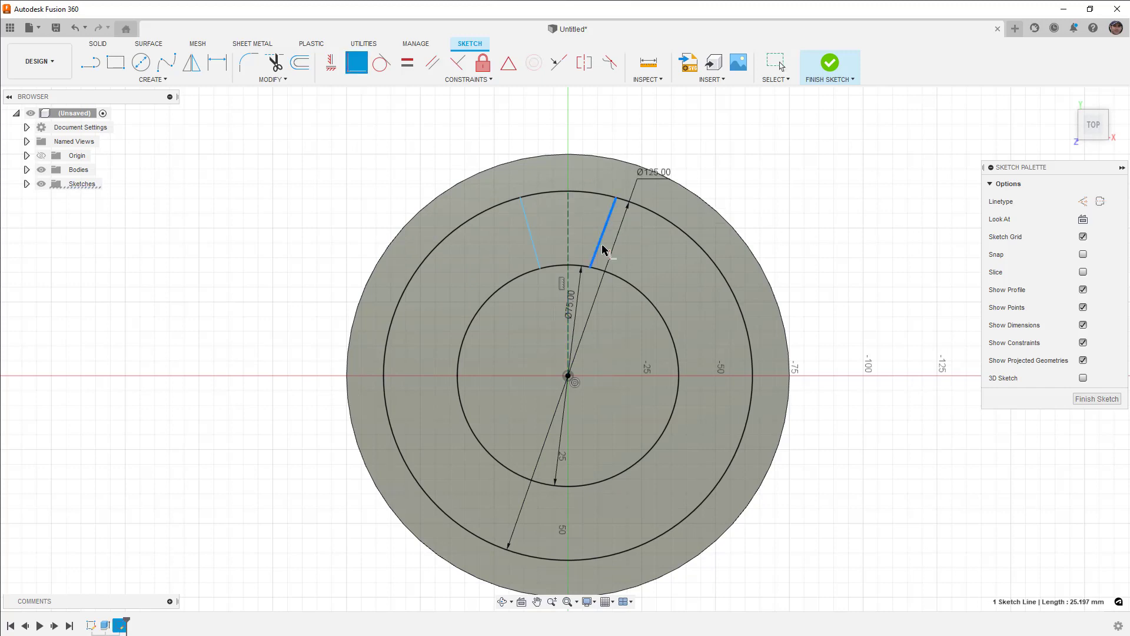
click(537, 261)
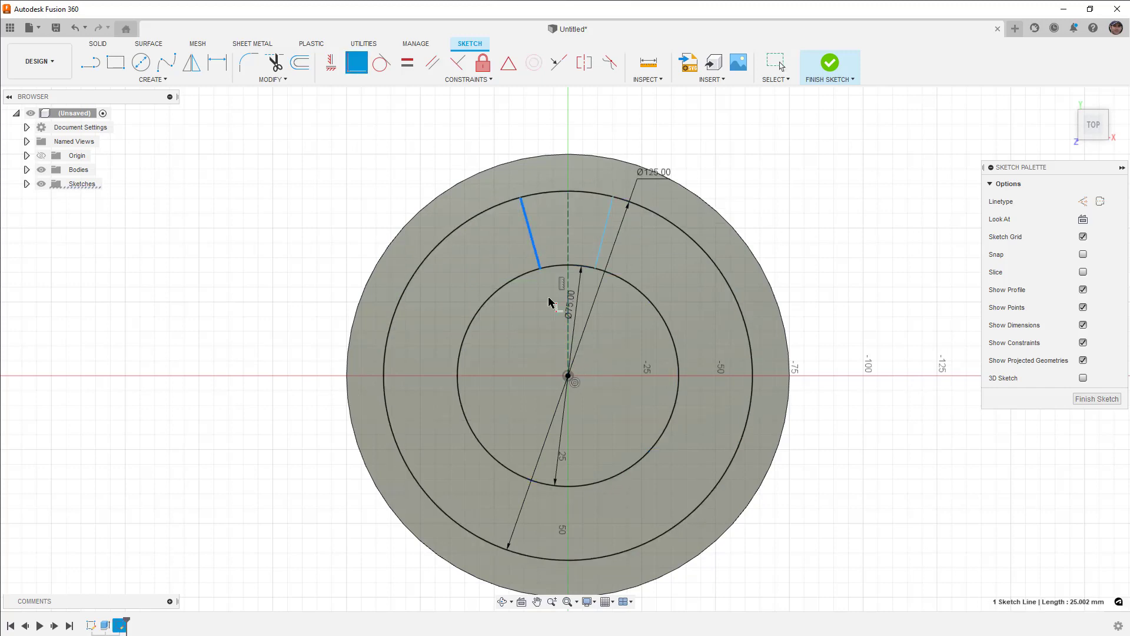
click(567, 378)
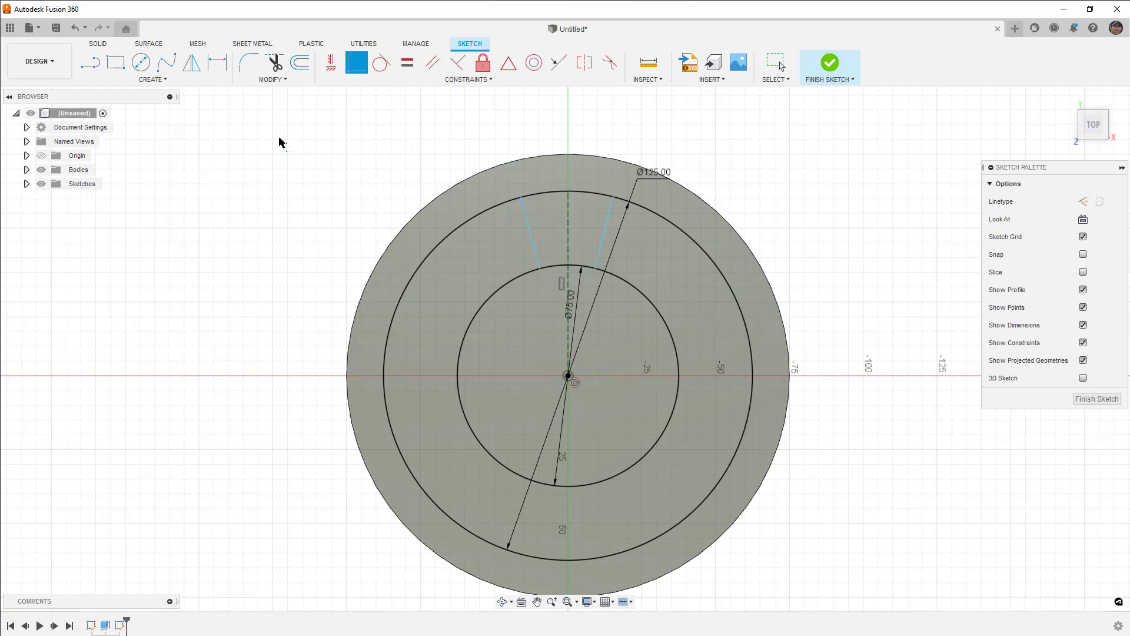
Dimension the angle between the left slanted line and the vertical construction line at 10°.
click(217, 61)
click(532, 239)
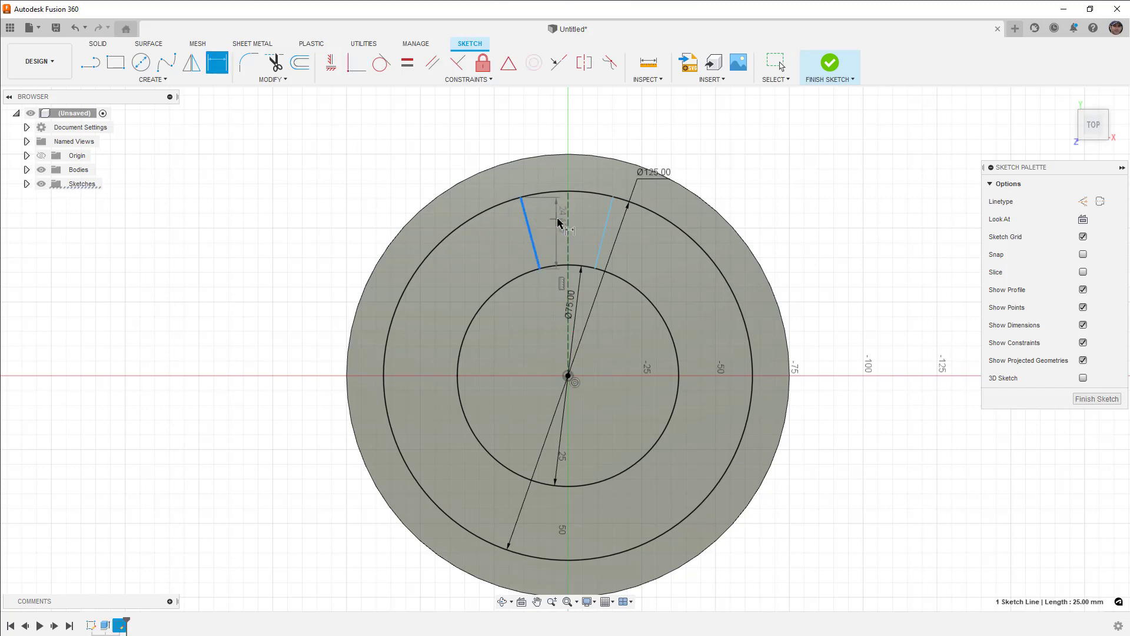
click(568, 219)
click(550, 211)
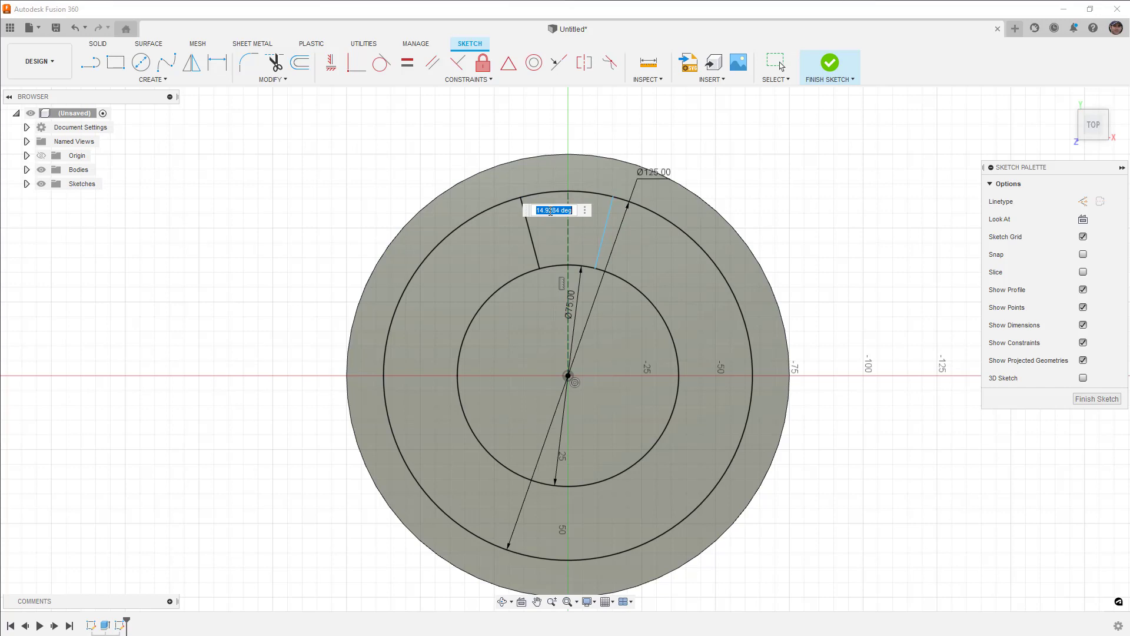
text(10)
key(Return)
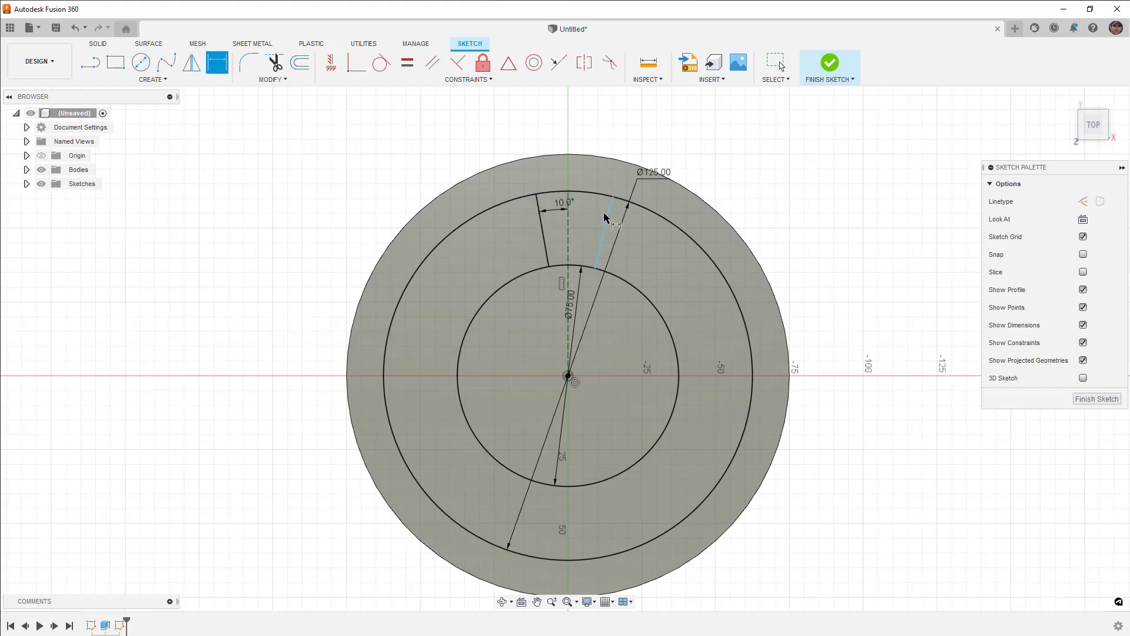
Dimension the angle between the right slanted line and the vertical construction line at 10°.
click(608, 218)
click(568, 218)
click(581, 209)
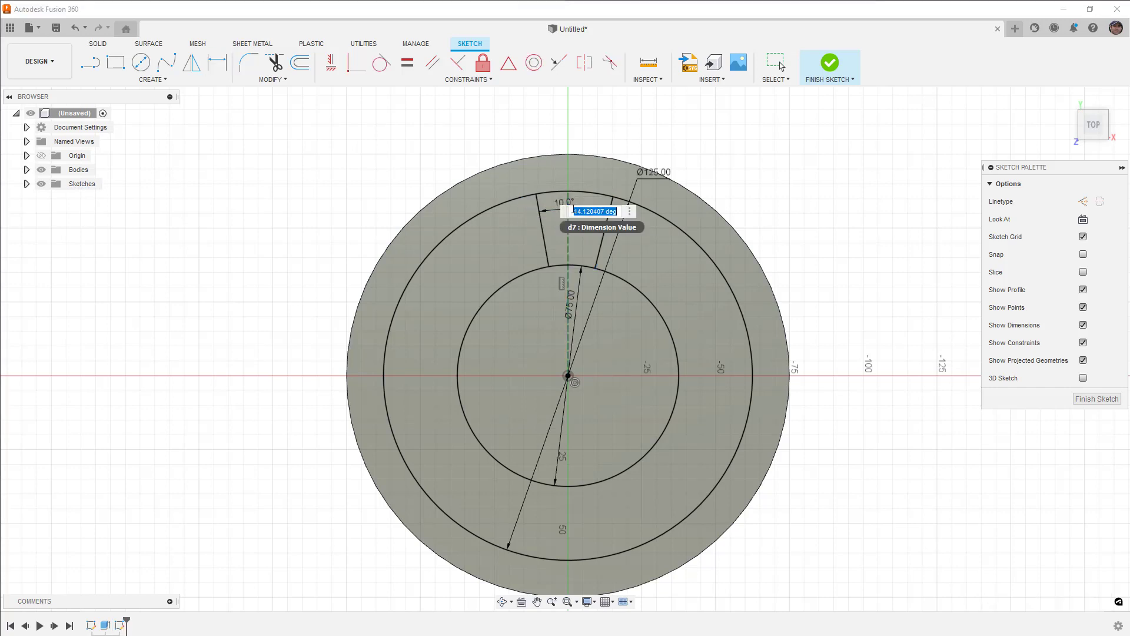
text(10)
key(Return)
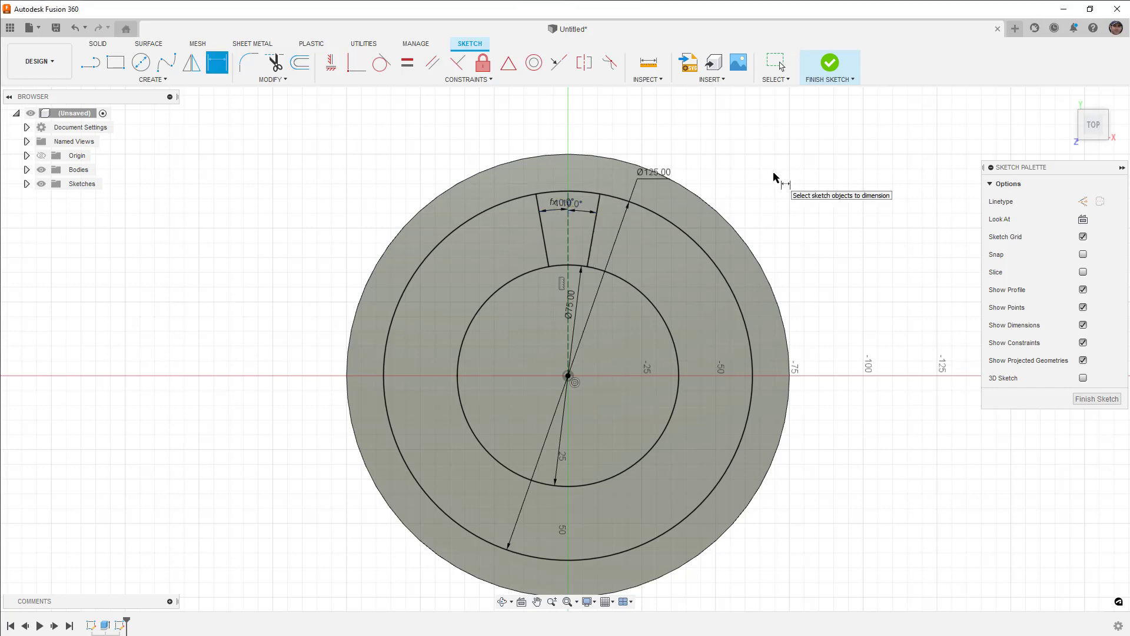
key(Escape)
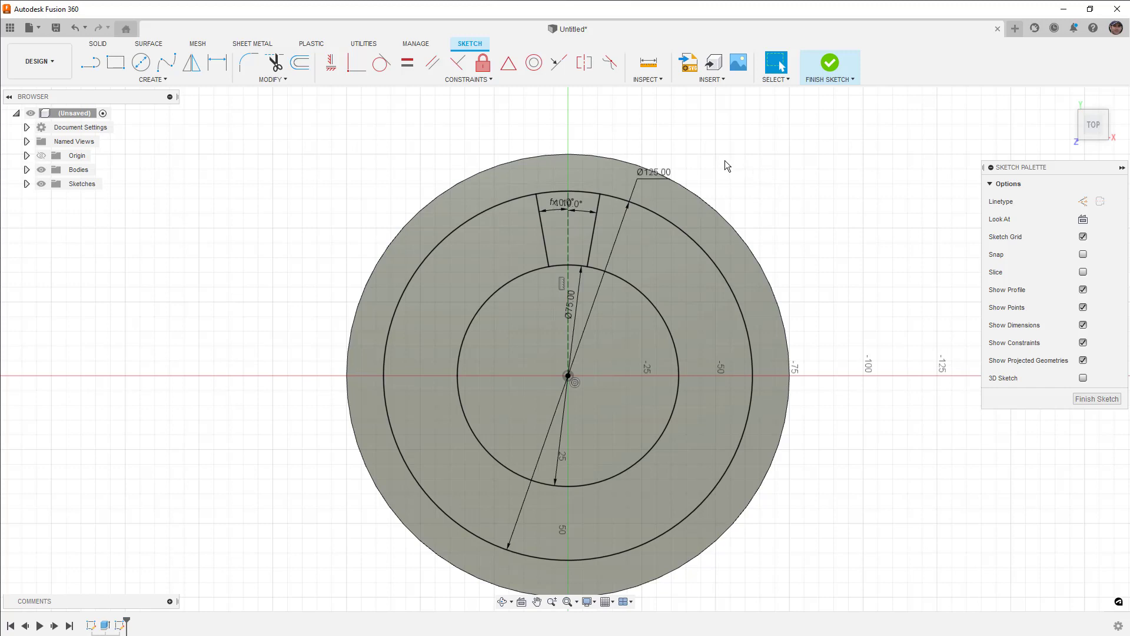
Create a circular sketch pattern of the two slanted lines about the origin with 3 instances.
click(180, 80)
click(158, 250)
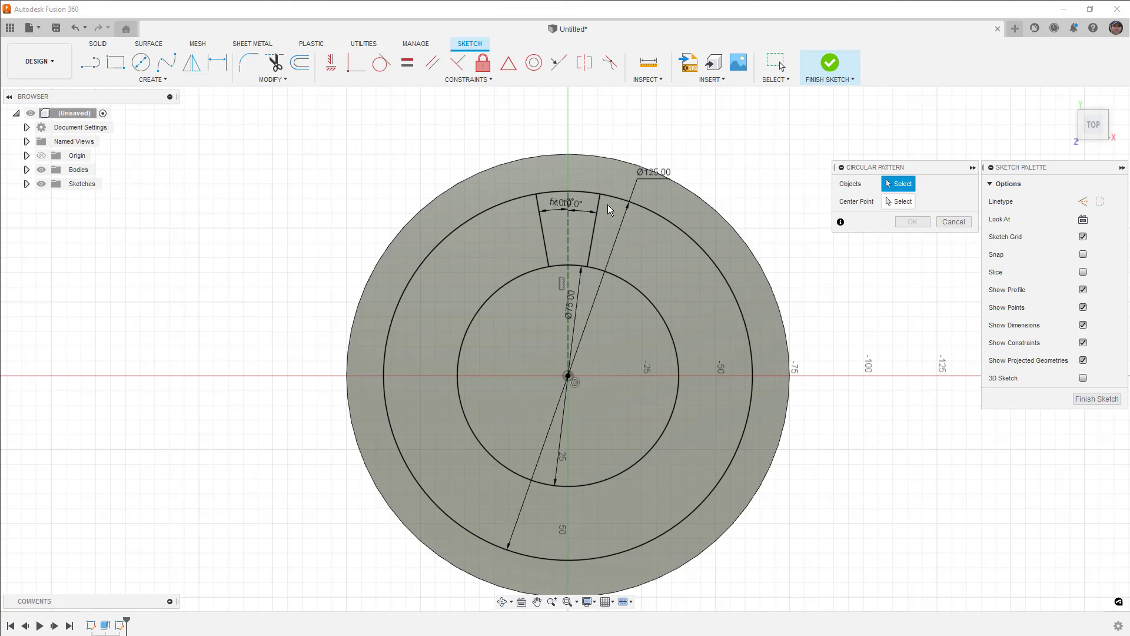
click(596, 203)
click(543, 227)
click(889, 202)
click(568, 375)
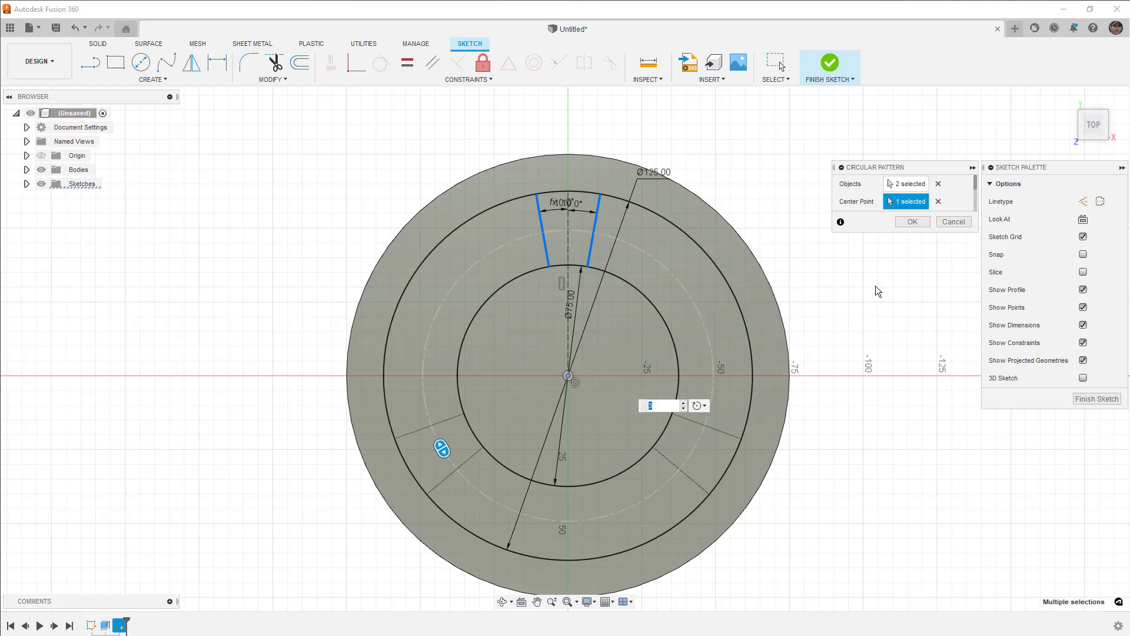
click(914, 222)
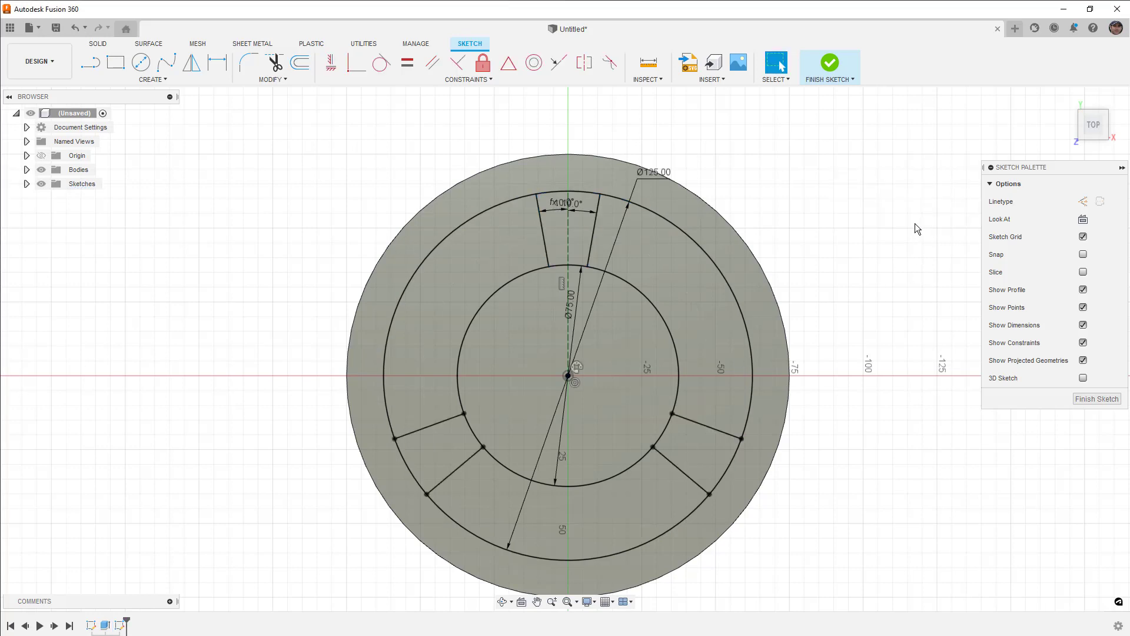
Finish the sketch and extrude the three wedge-shaped profiles downward as a cut with extent All.
click(831, 65)
key(e)
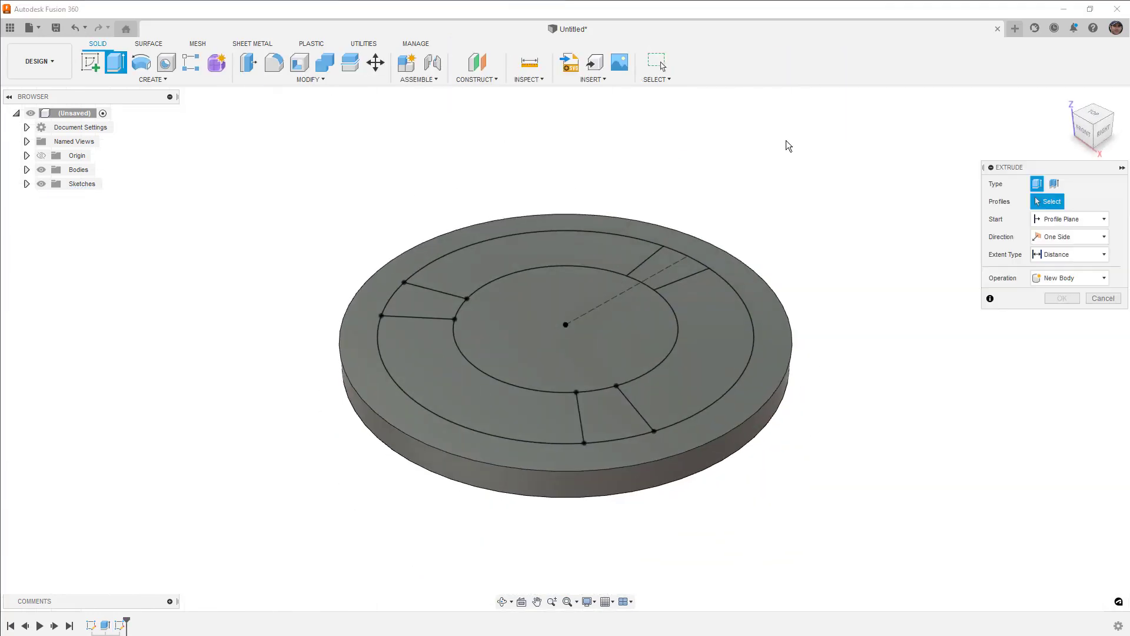
click(667, 268)
click(423, 302)
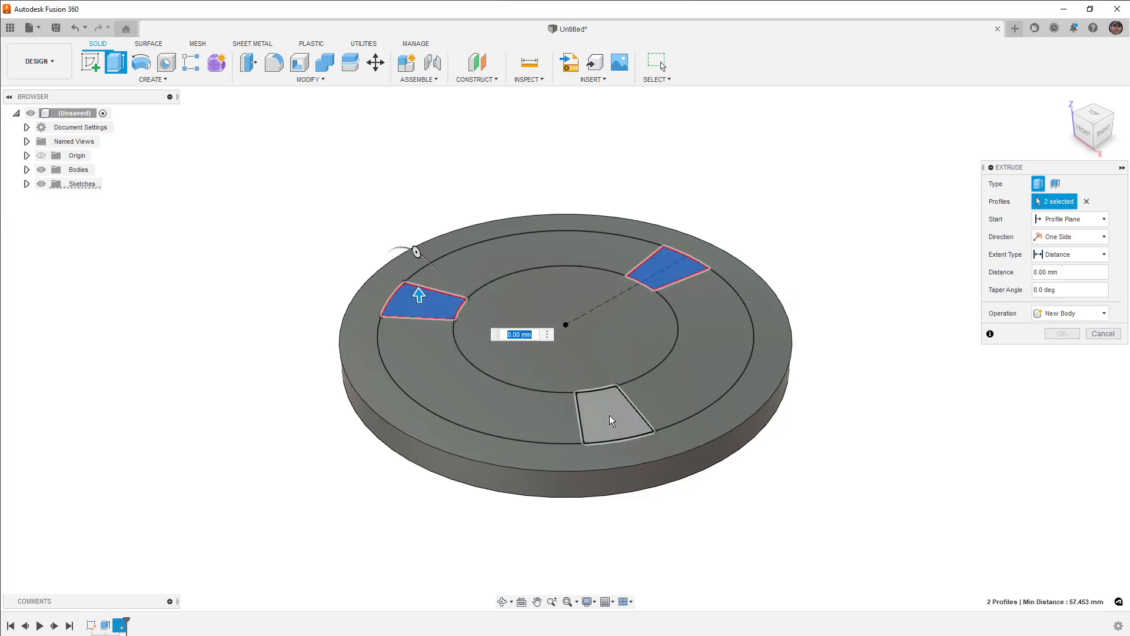
click(612, 420)
text(-10)
click(1055, 264)
click(1054, 300)
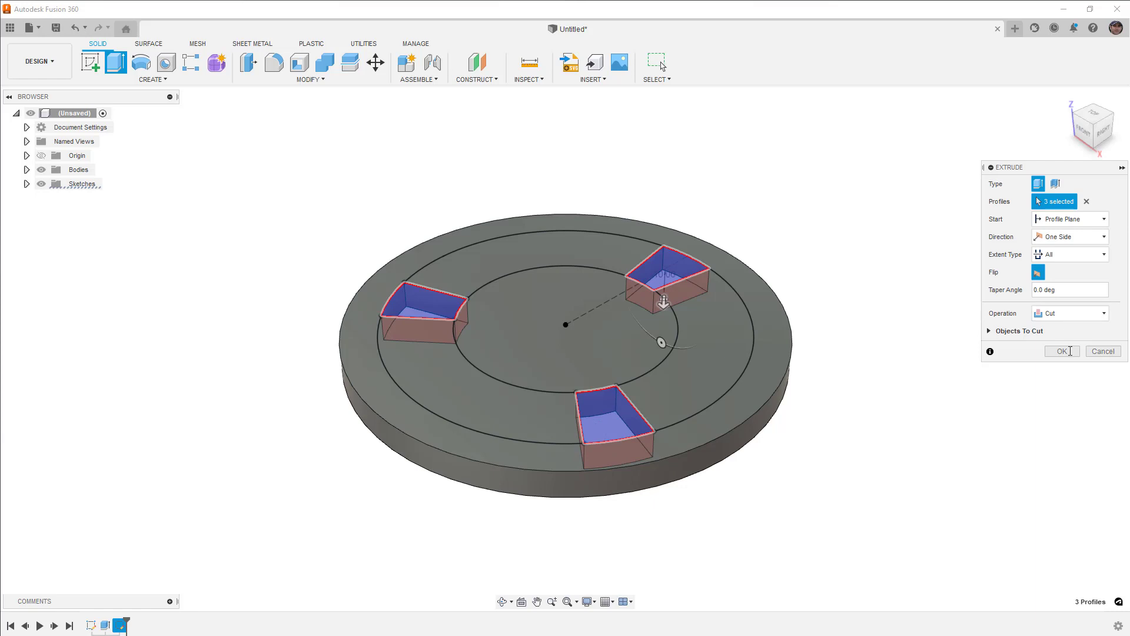
click(1063, 351)
shift+middle_drag(739, 173, 752, 197)
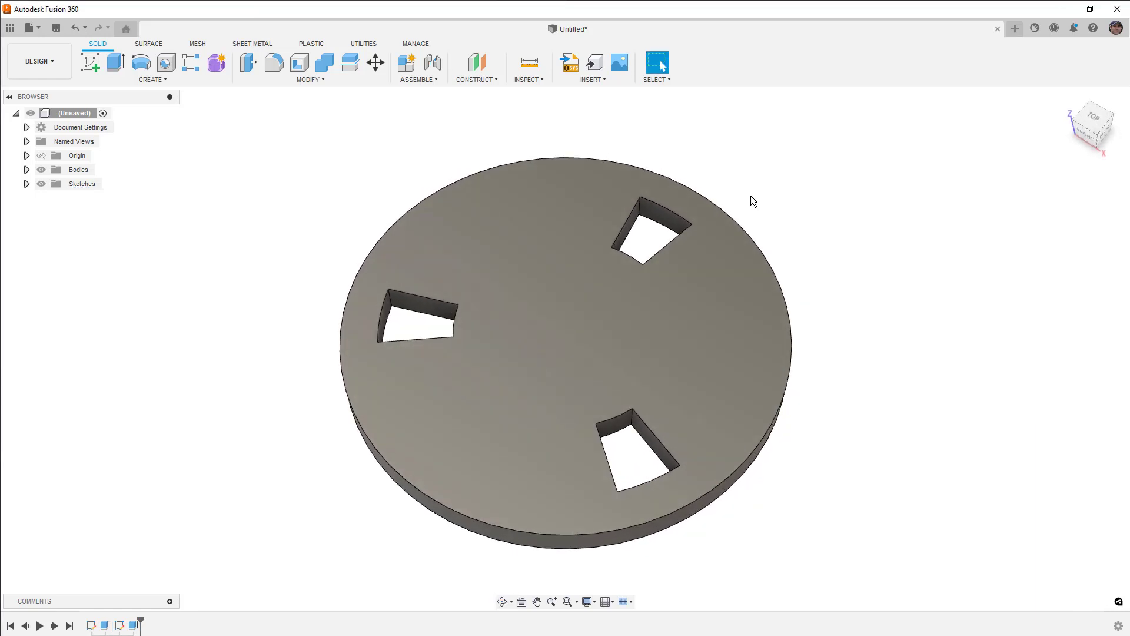
scroll(641, 219, up, 2)
key(f)
click(639, 211)
key(Escape)
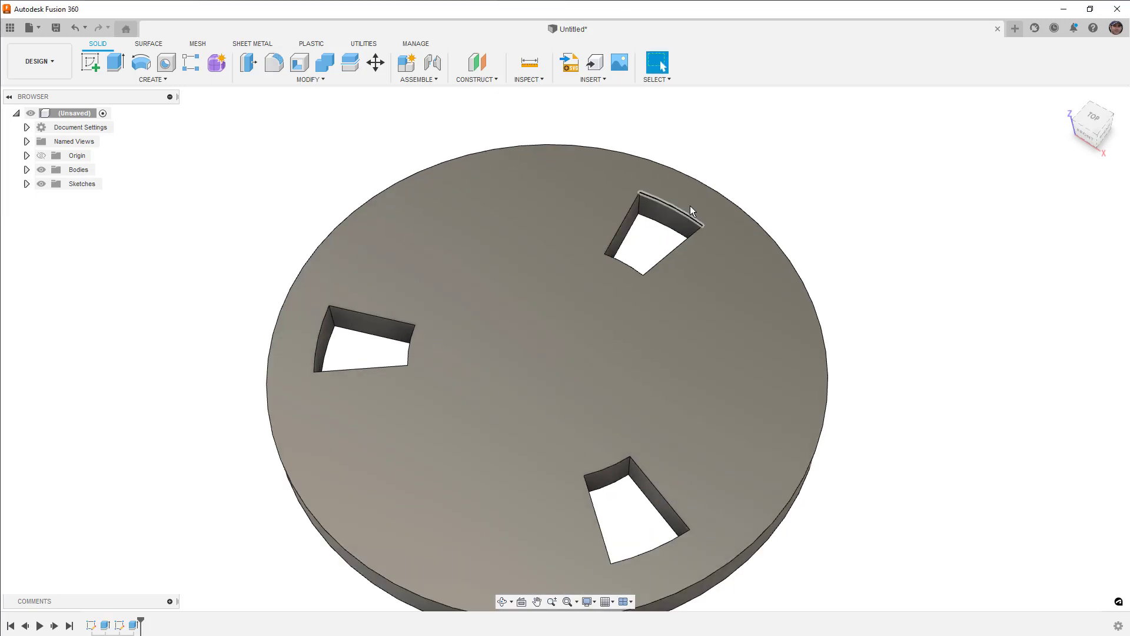
Fillet the 12 vertical corner edges of the three wedge-shaped slots with a 5 mm radius.
click(274, 62)
click(977, 183)
click(994, 203)
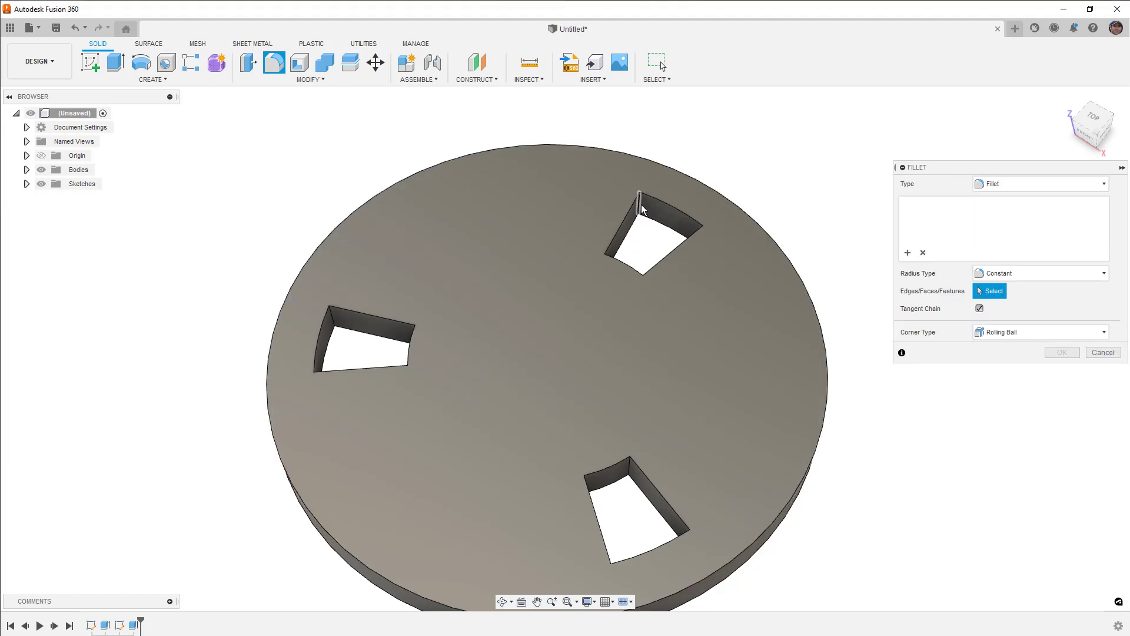
click(639, 206)
click(700, 237)
click(643, 283)
click(605, 265)
click(630, 468)
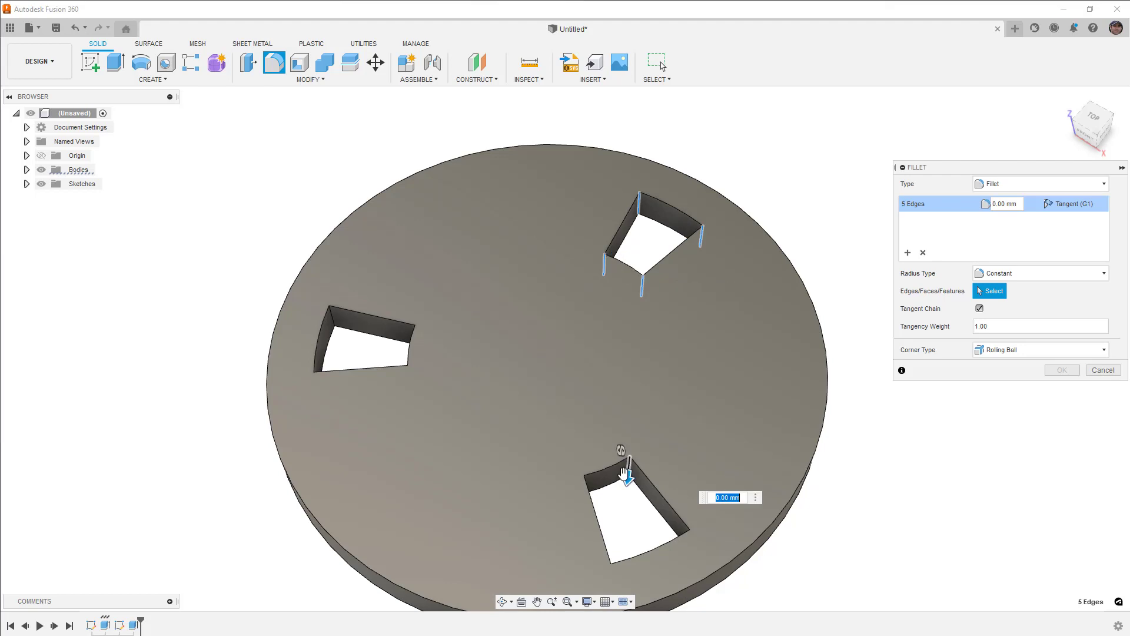
click(583, 485)
shift+middle_drag(583, 489, 710, 445)
click(710, 445)
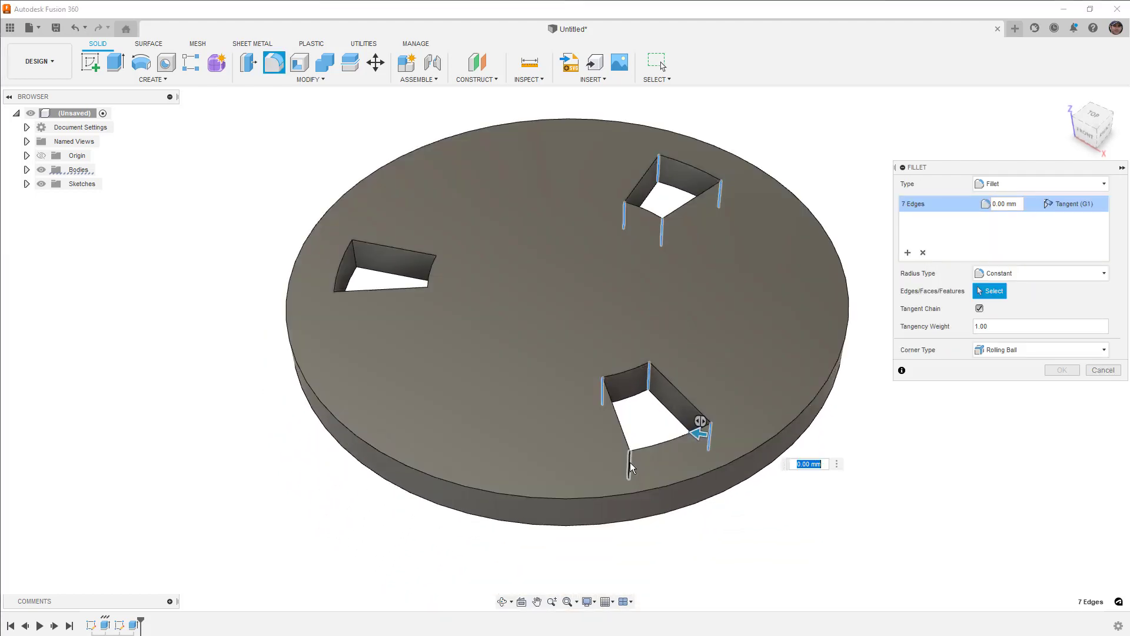
click(630, 465)
click(430, 297)
click(436, 268)
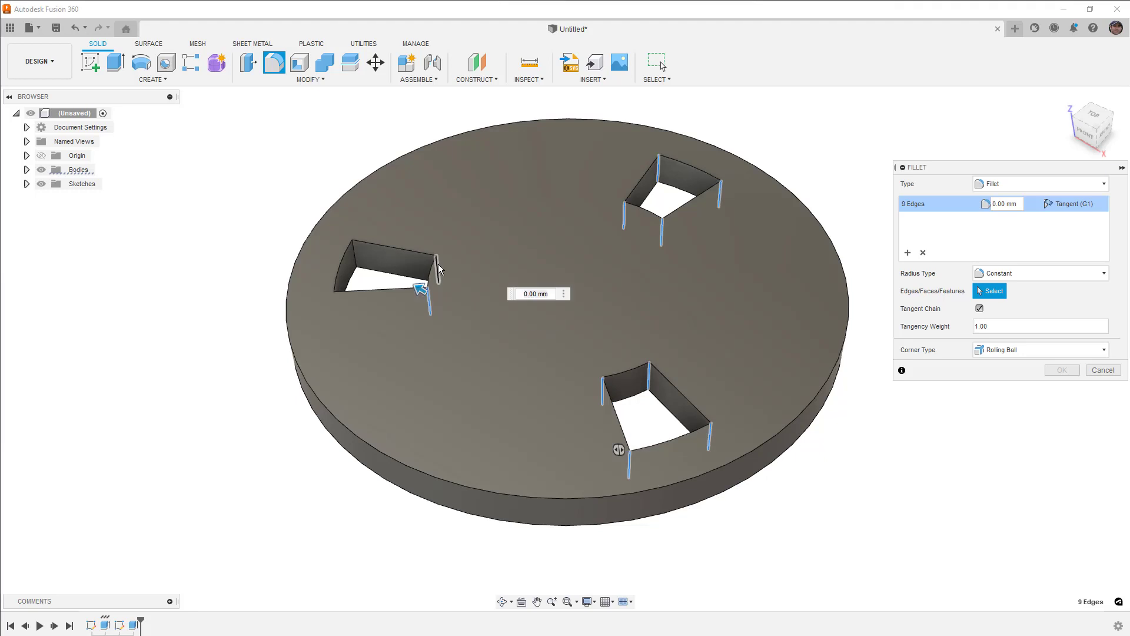
click(357, 254)
click(336, 304)
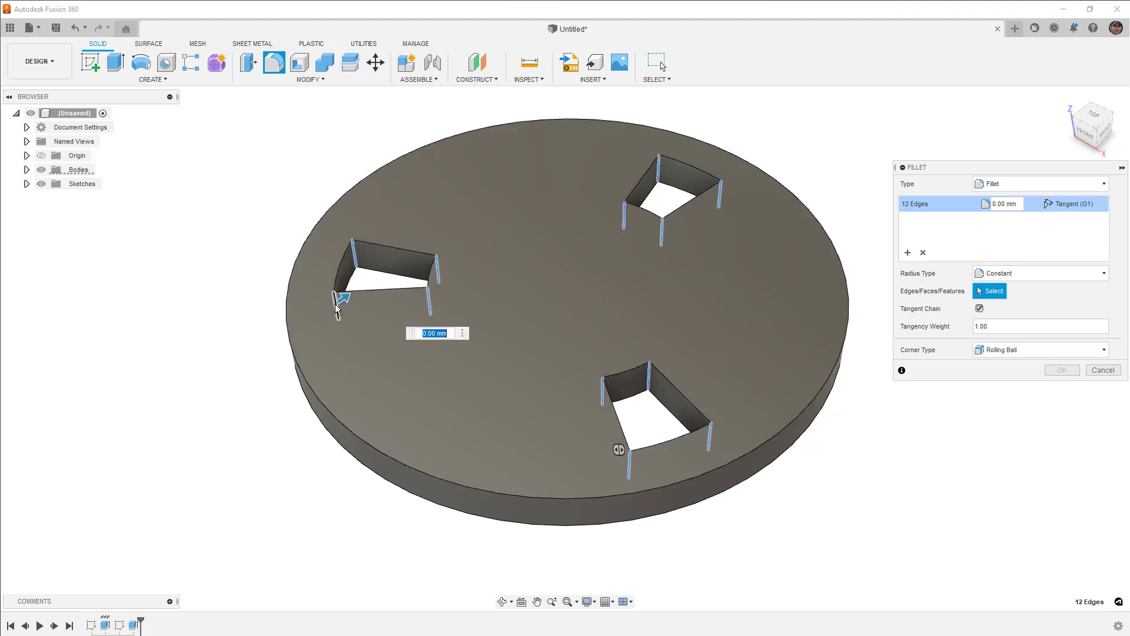
text(5)
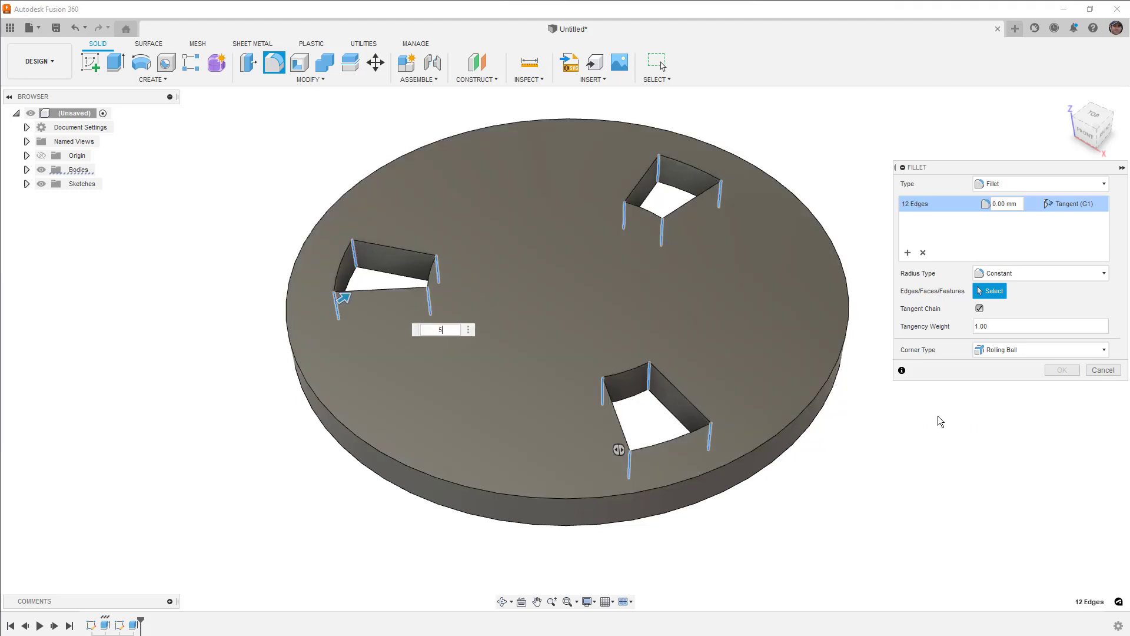
key(Return)
shift+middle_drag(937, 415, 917, 370)
scroll(946, 355, down, 2)
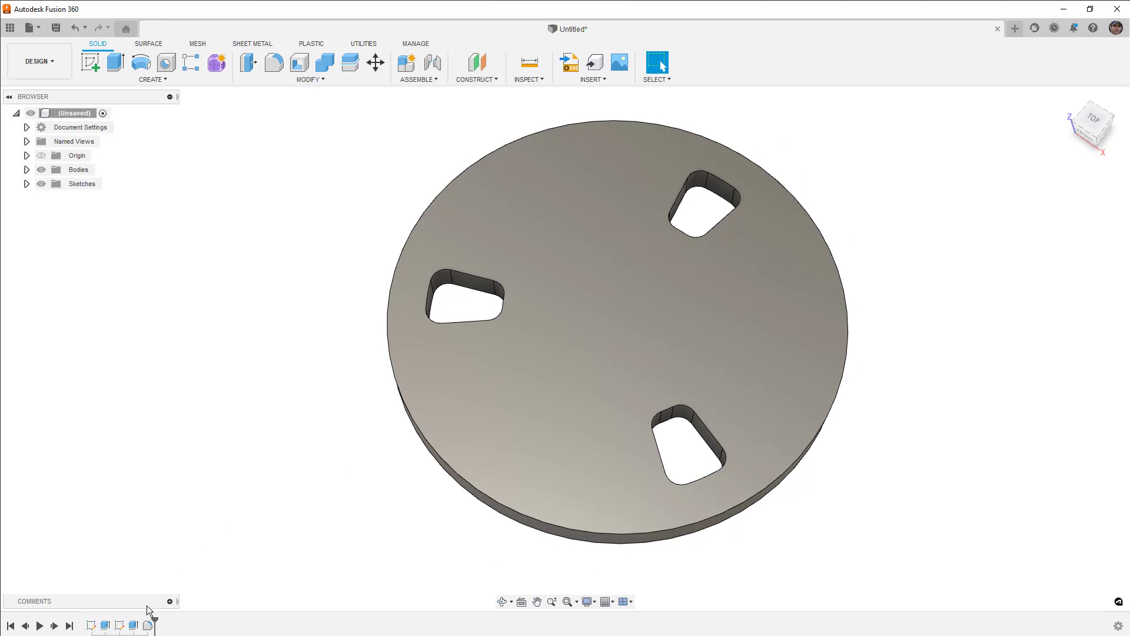
Edit the slot sketch to set its circular pattern to 4 instances, and finish the sketch.
double_click(119, 626)
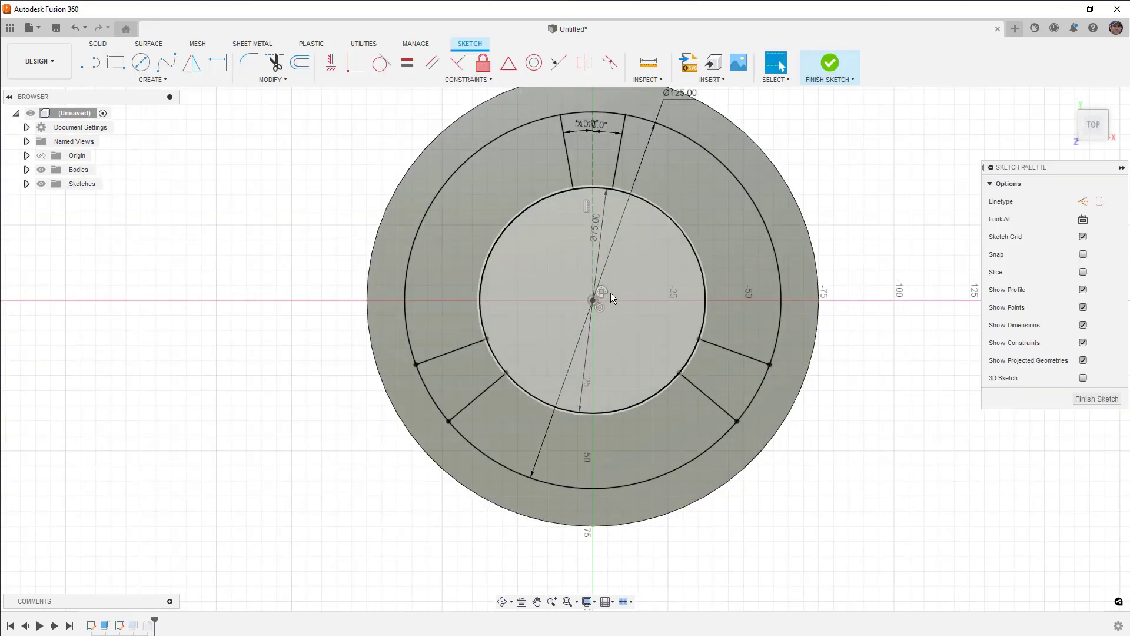
double_click(601, 291)
text(4)
click(913, 221)
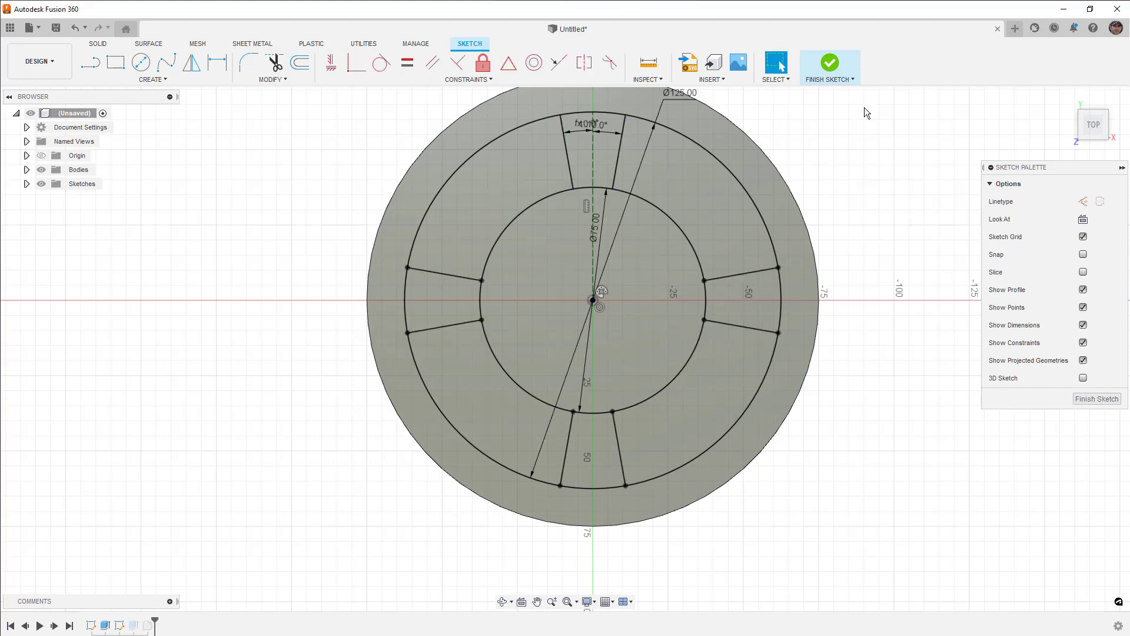
click(829, 63)
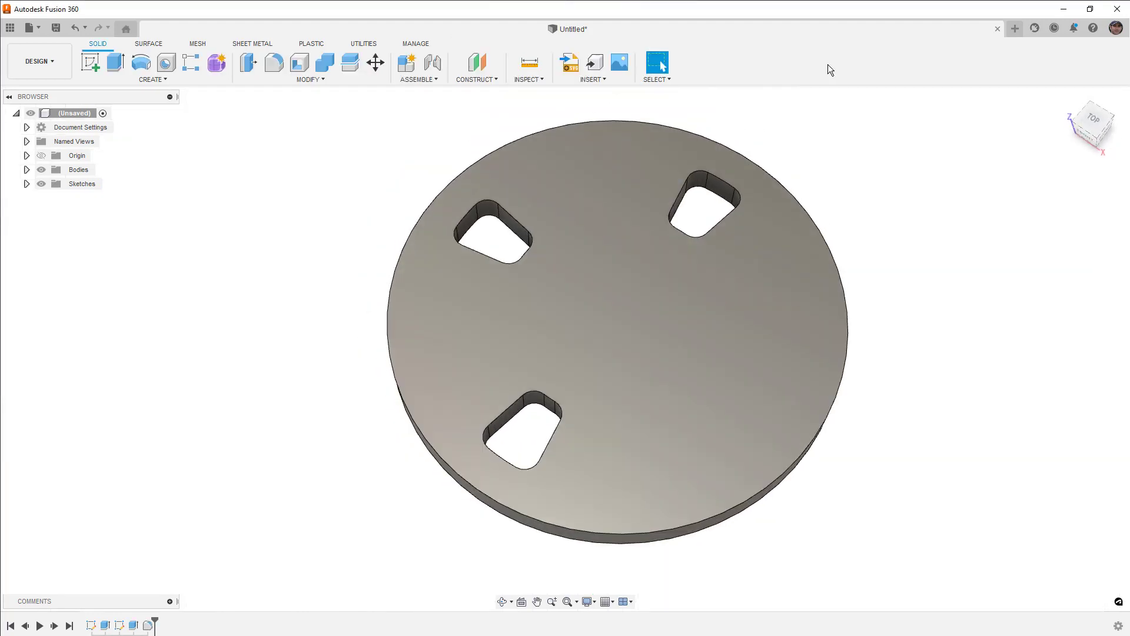
Edit the slot cut to include the wedge profile that is not yet selected.
double_click(133, 624)
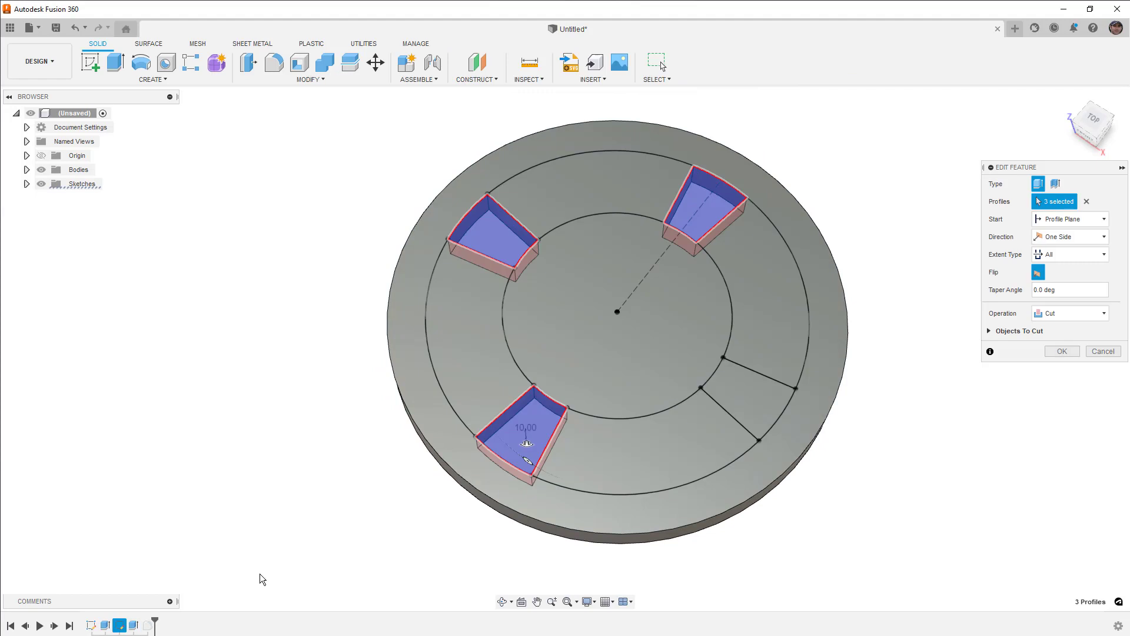
click(747, 394)
click(1062, 351)
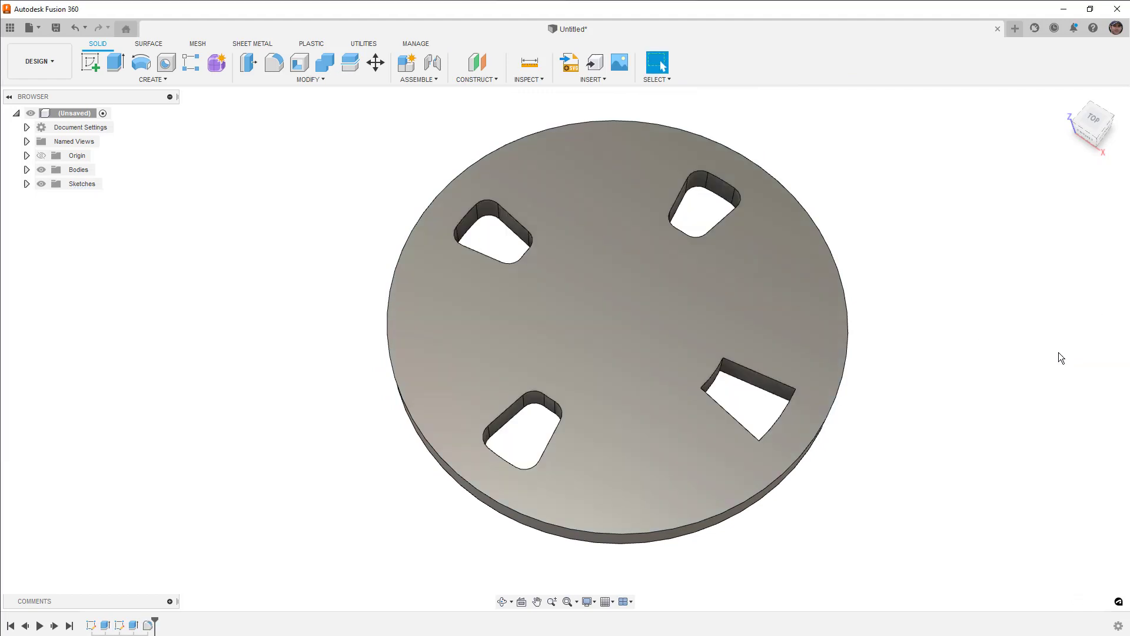
Edit the 5 mm fillet to add the four vertical corner edges of the unrounded slot.
double_click(147, 625)
click(723, 370)
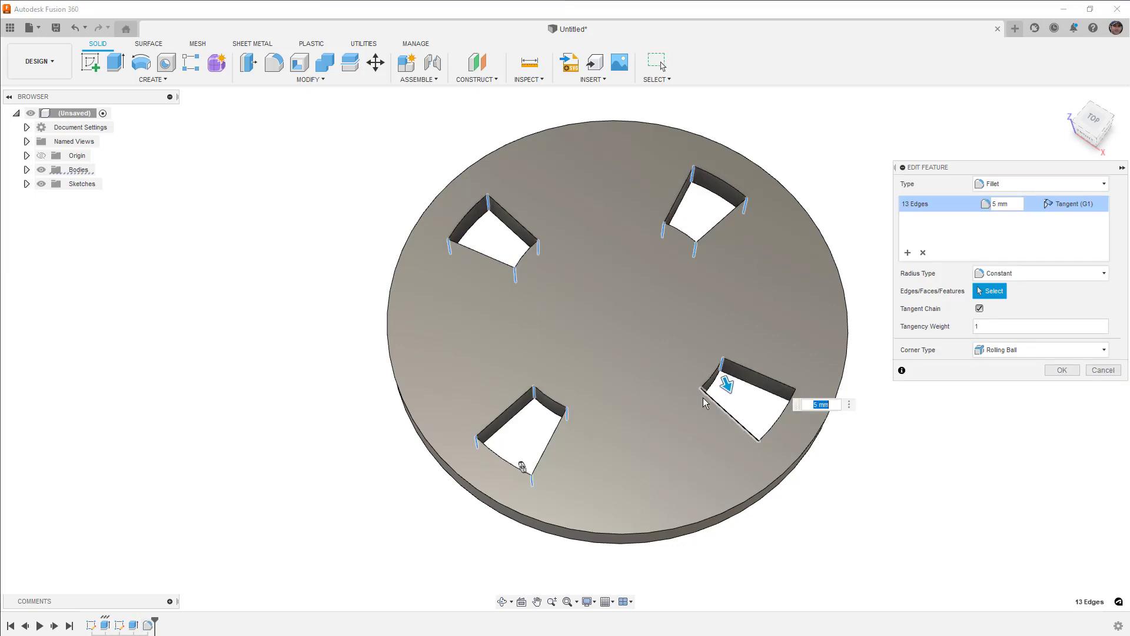
click(756, 446)
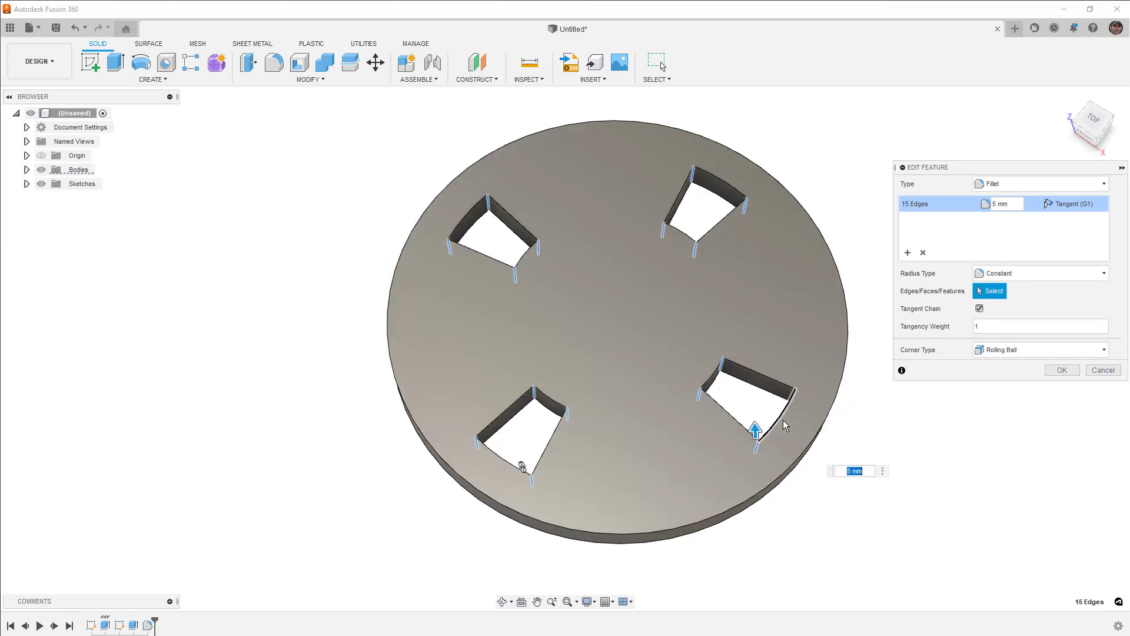
click(794, 405)
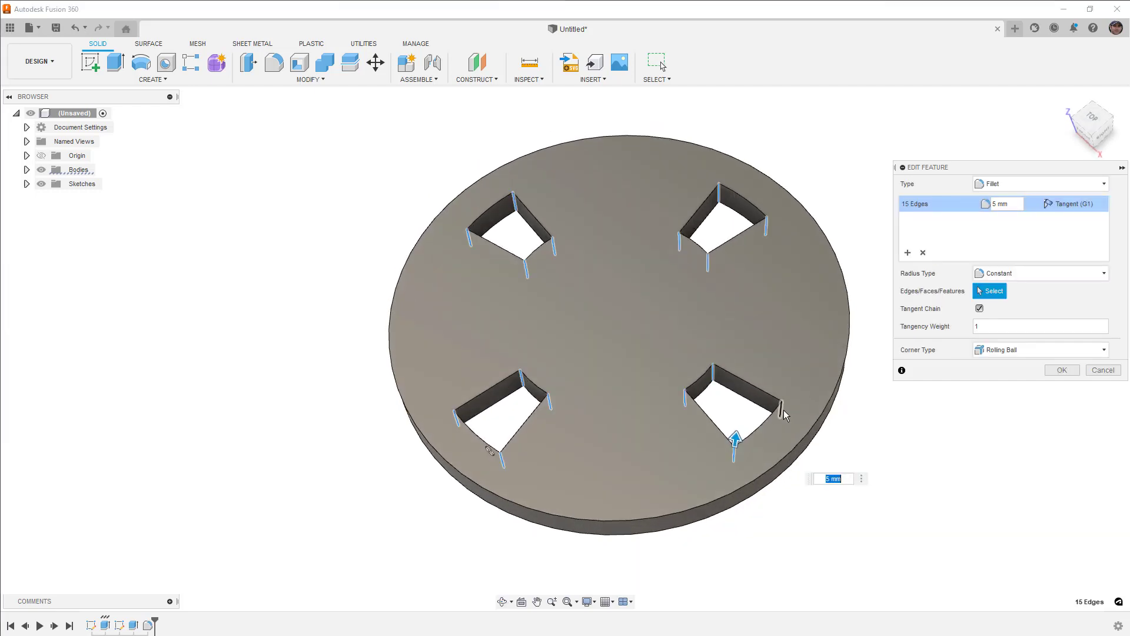
click(1056, 371)
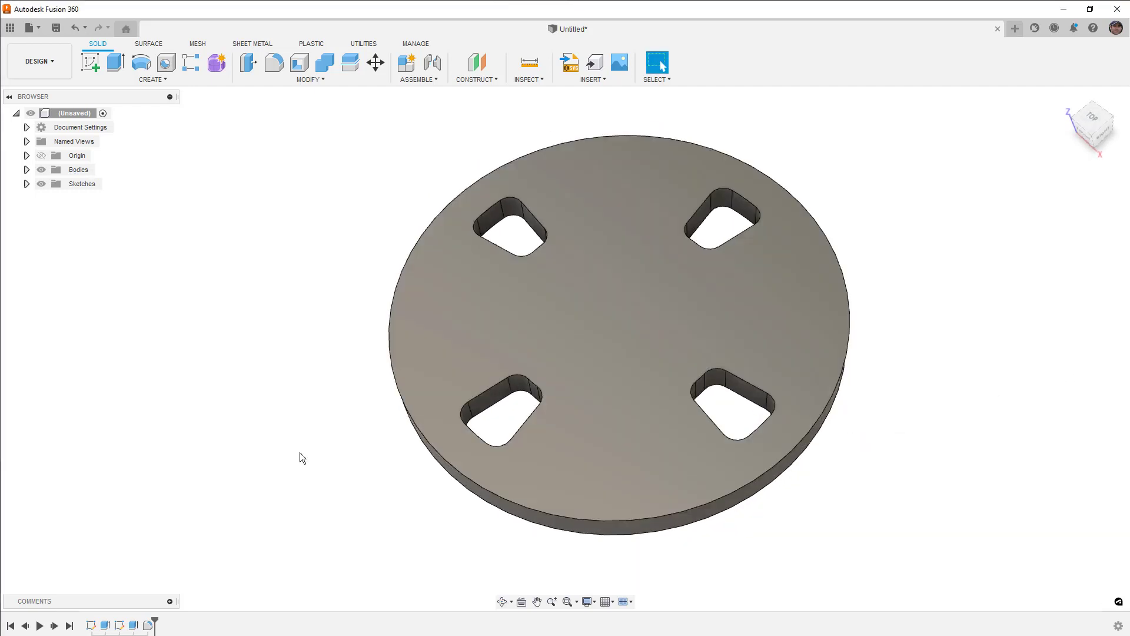
Edit the slot sketch to set its circular pattern back to 3 instances, and finish the sketch.
double_click(119, 625)
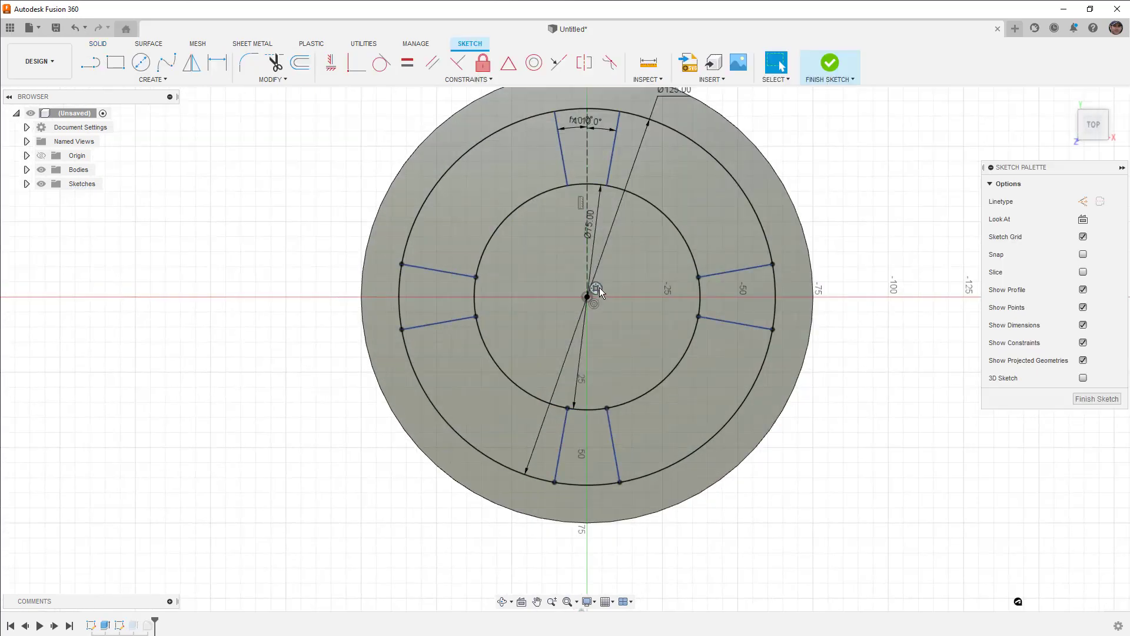
double_click(598, 288)
text(3)
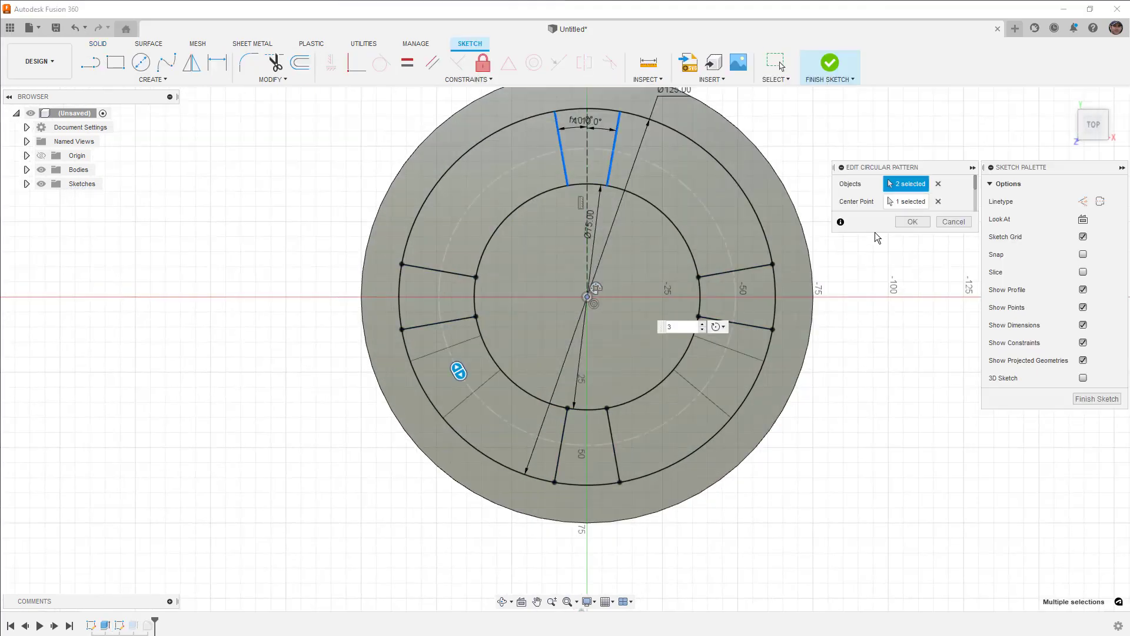
click(912, 221)
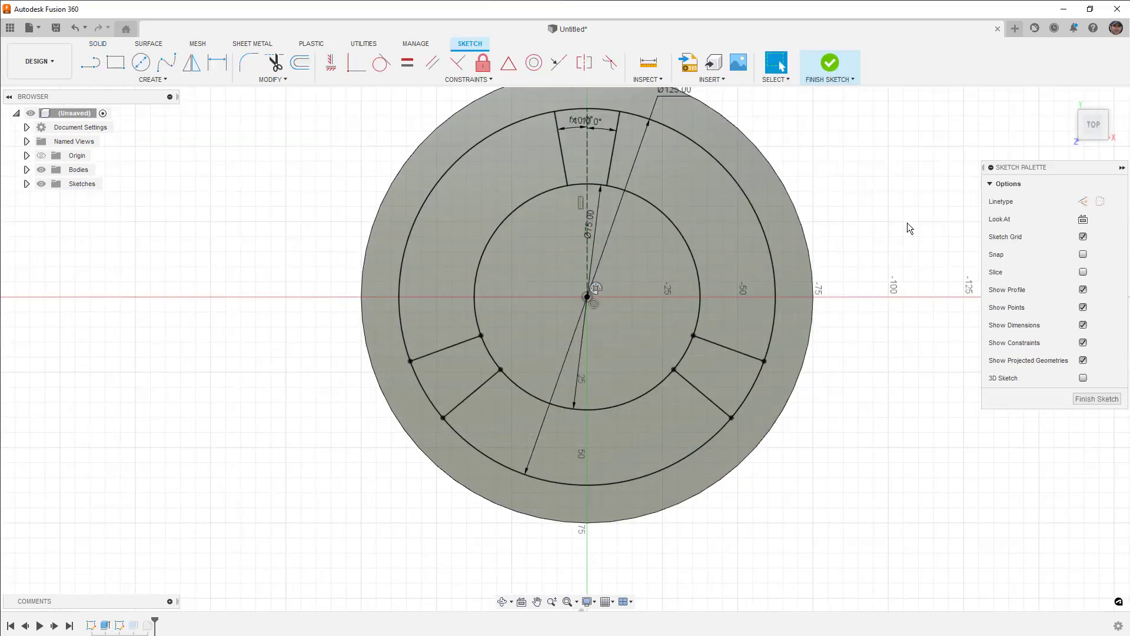
click(831, 63)
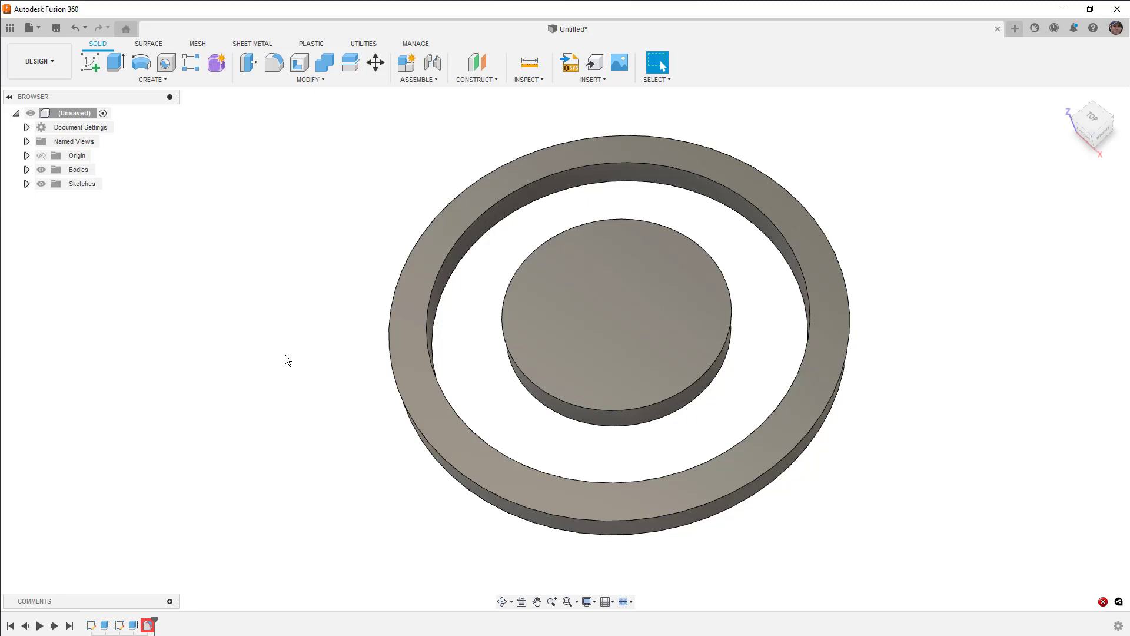
Edit the slot cut to deselect the three large ring segments between the wedges, keeping only the three wedge profiles.
double_click(120, 626)
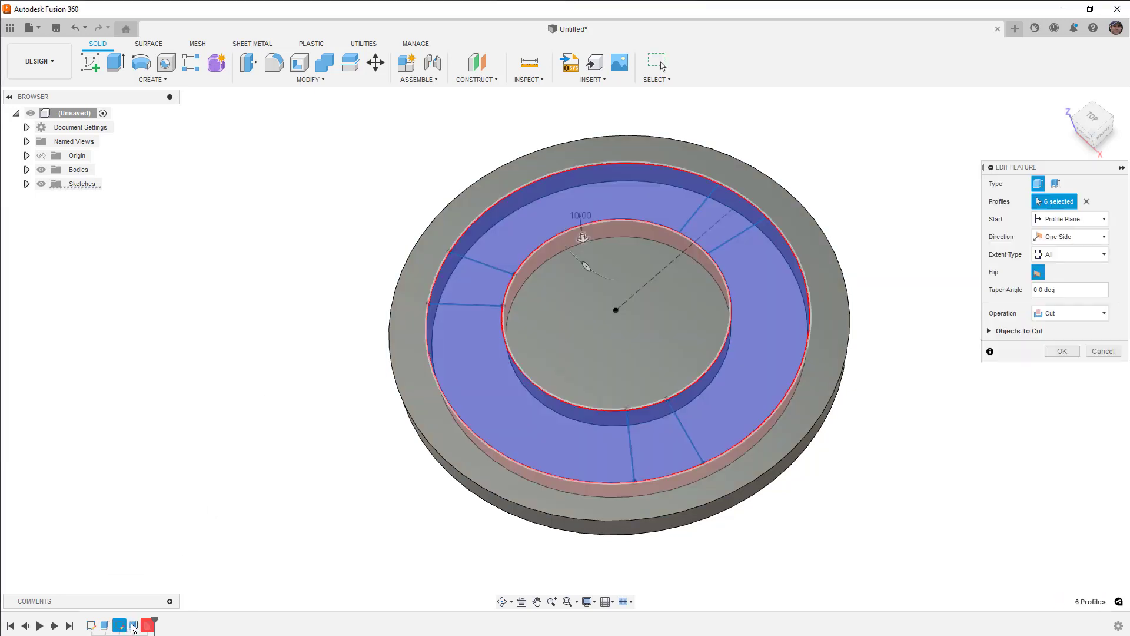
click(577, 196)
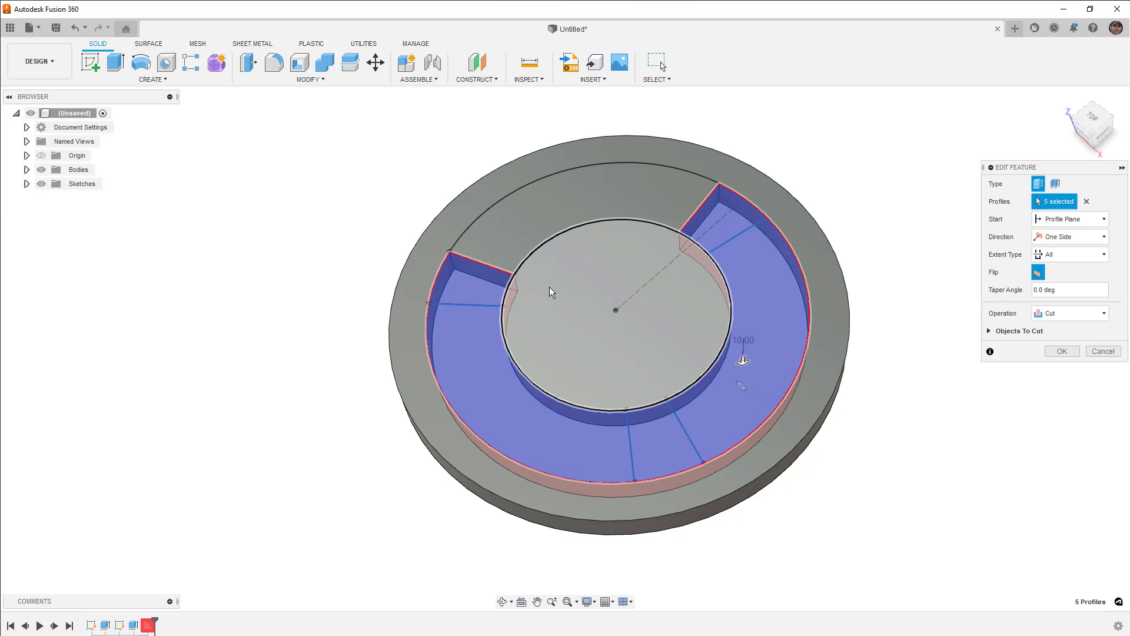
click(497, 419)
click(772, 303)
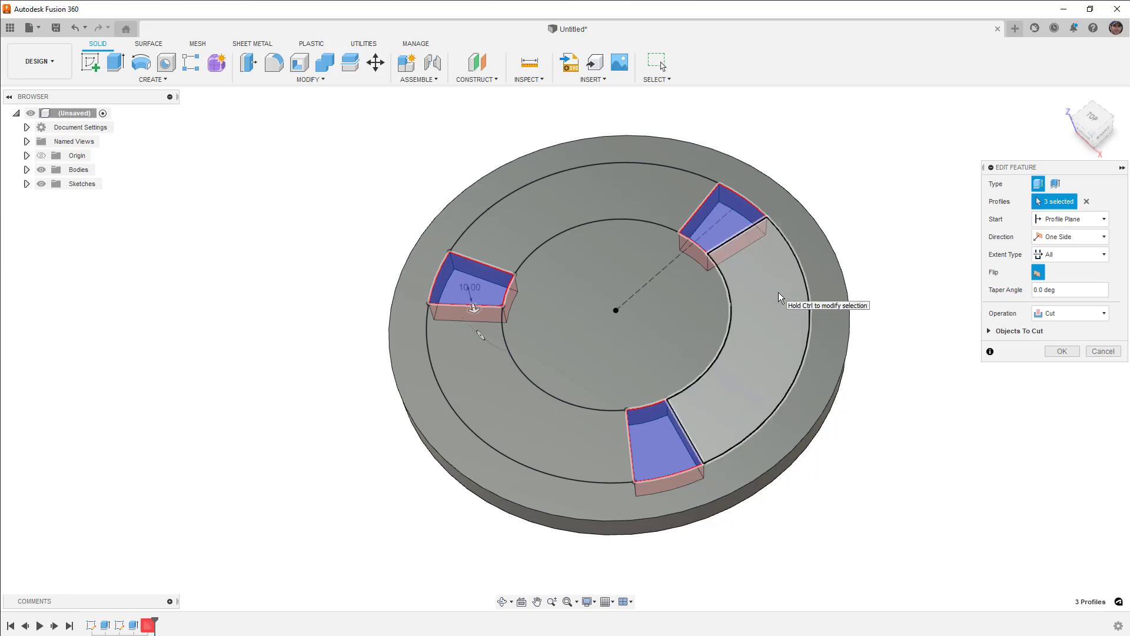
click(1063, 351)
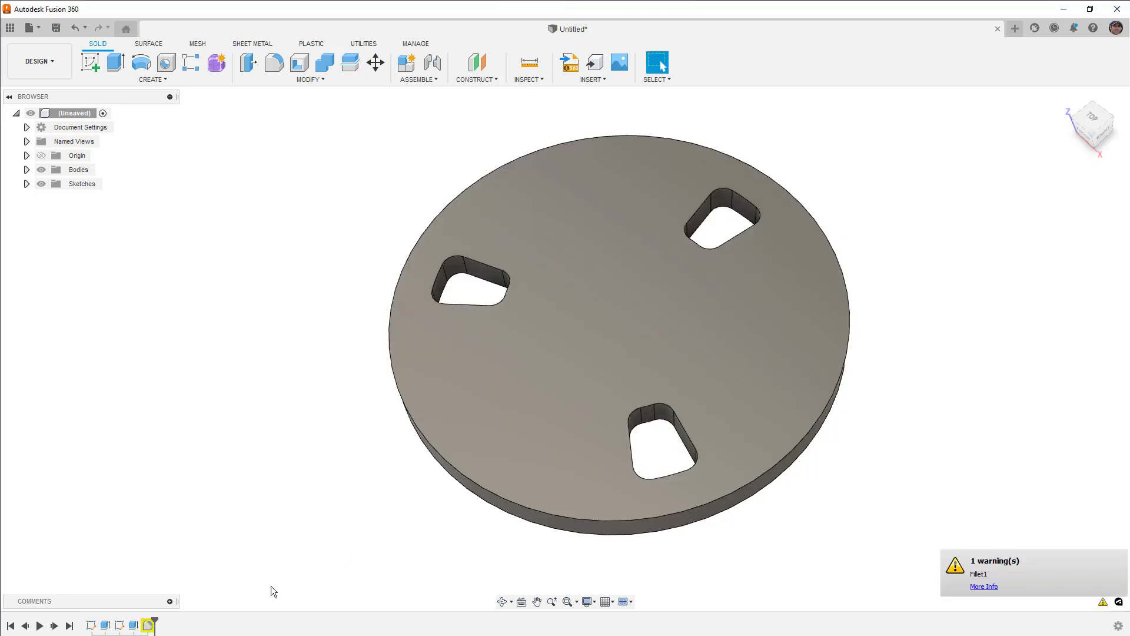
Reopen the slot corner fillet for editing and accept it with its 12 edges at 5 mm.
double_click(147, 625)
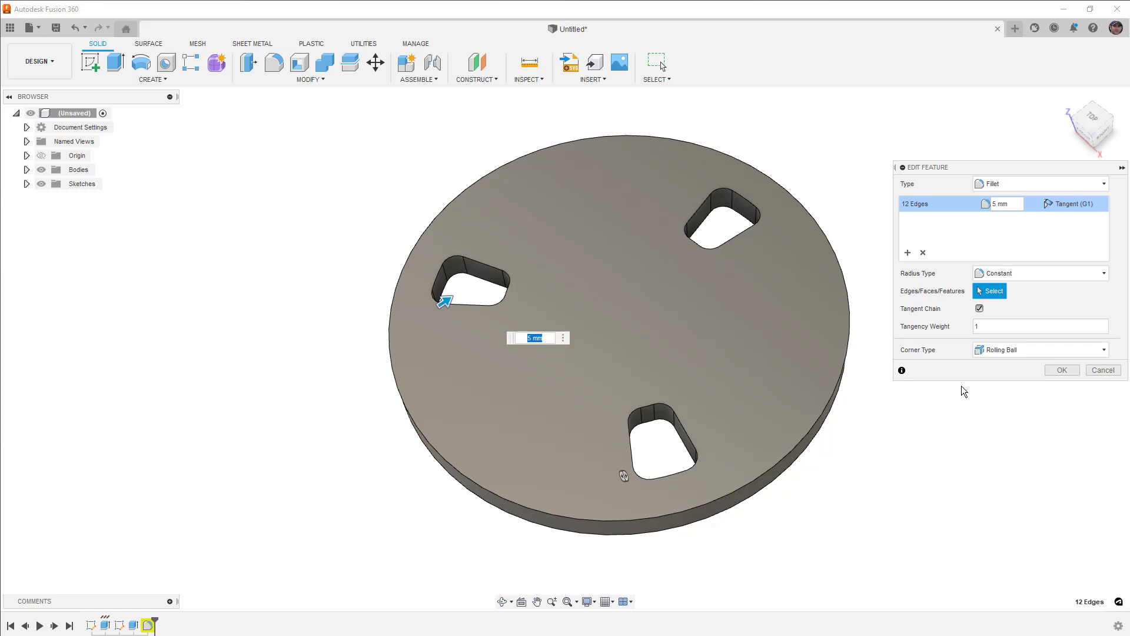
click(1054, 376)
mouse_move(896, 439)
shift+middle_down()
mouse_move(895, 476)
mouse_move(895, 442)
mouse_move(904, 446)
shift+middle_up()
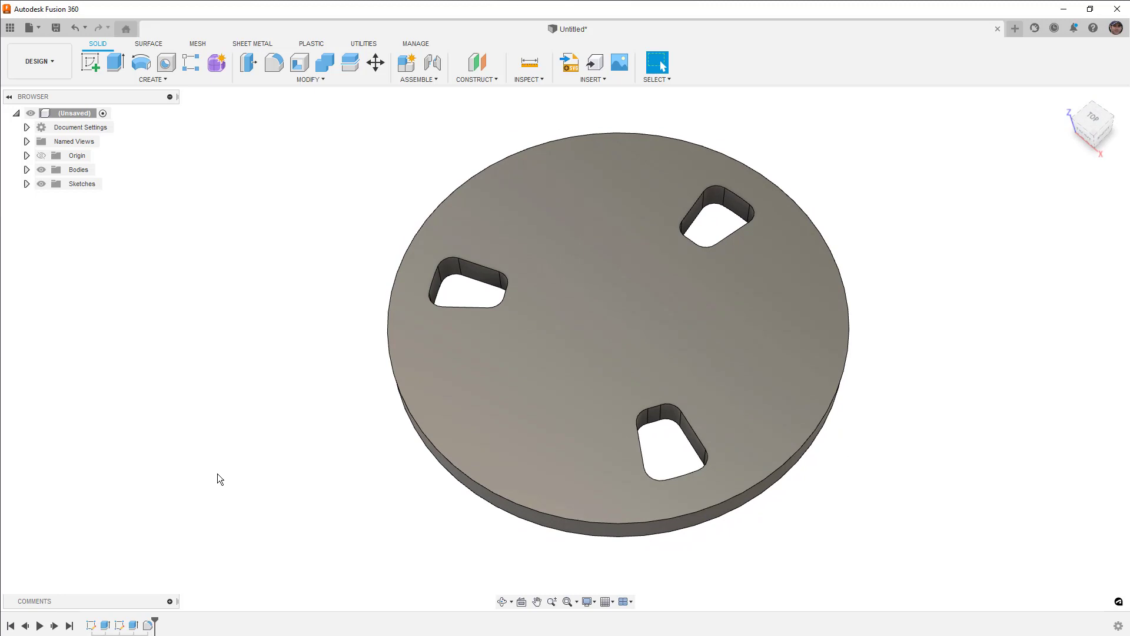
Delete the slot cut and corner fillet features, and show Sketch2 again.
drag(154, 623, 133, 630)
click(120, 625)
click(26, 183)
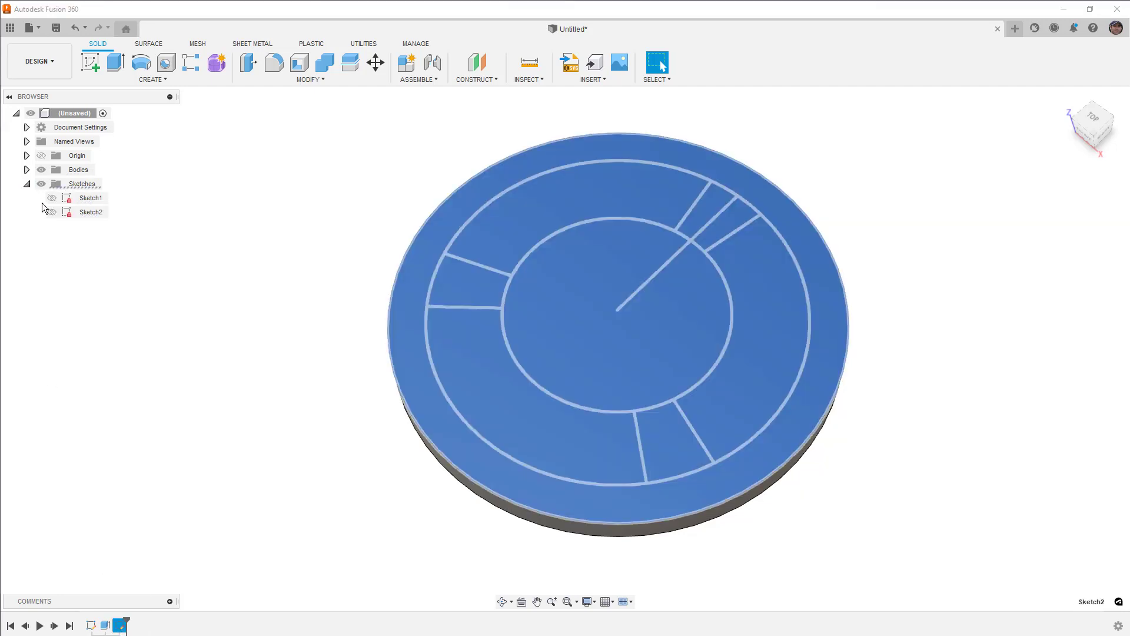
click(171, 216)
Extrude only the wedge profile at the construction line as a cut with extent All, and hide Sketch2.
key(e)
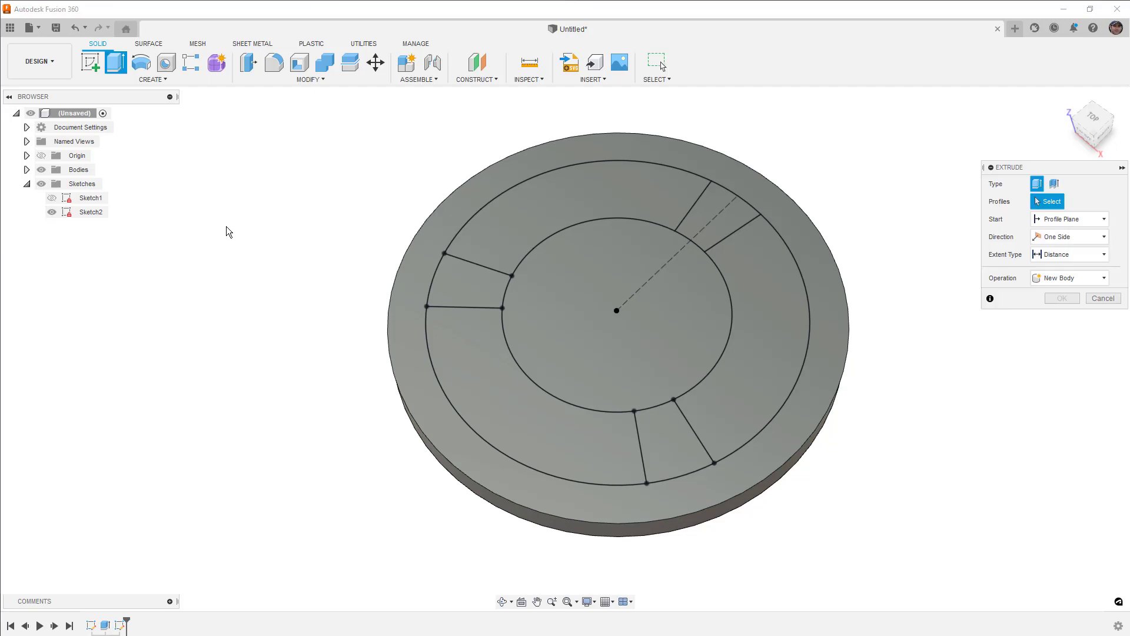
click(725, 218)
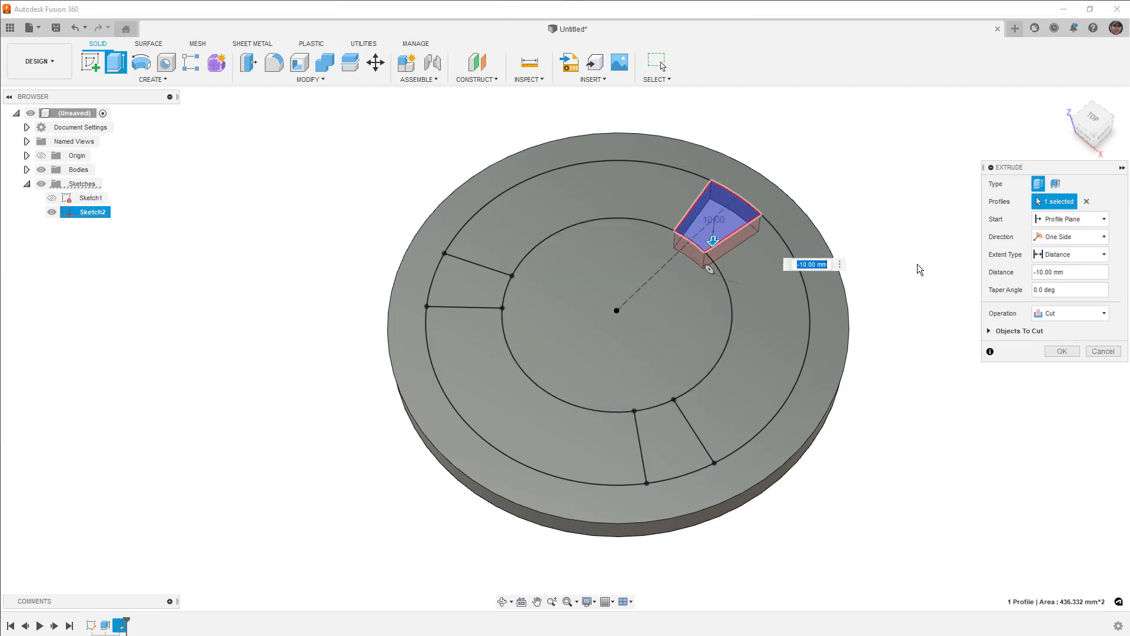
click(1083, 259)
click(1071, 298)
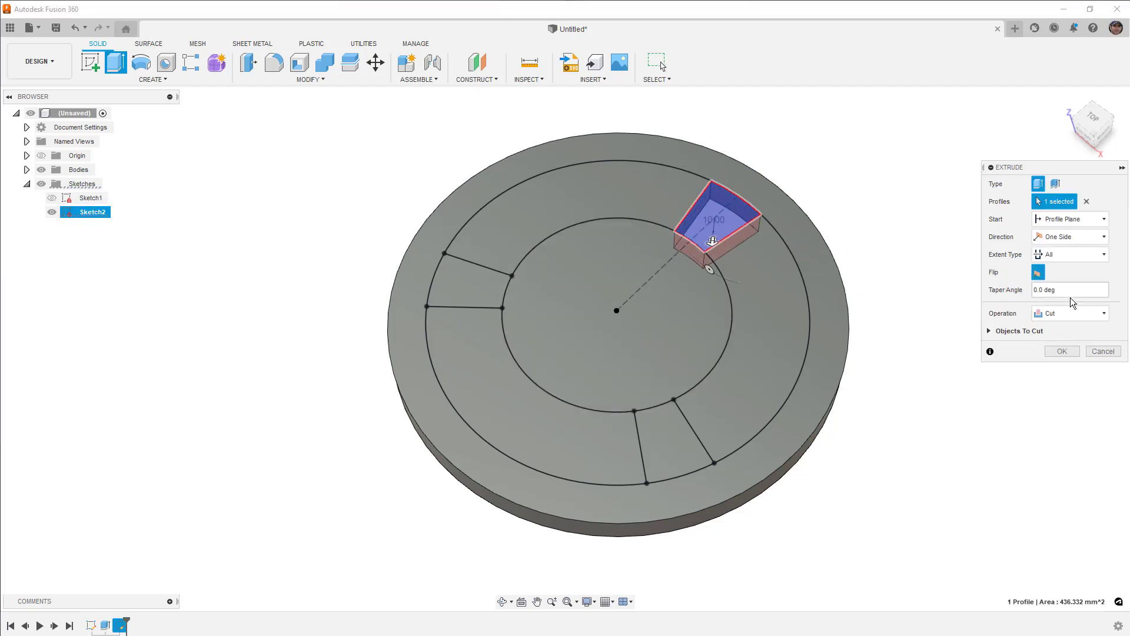
click(1062, 352)
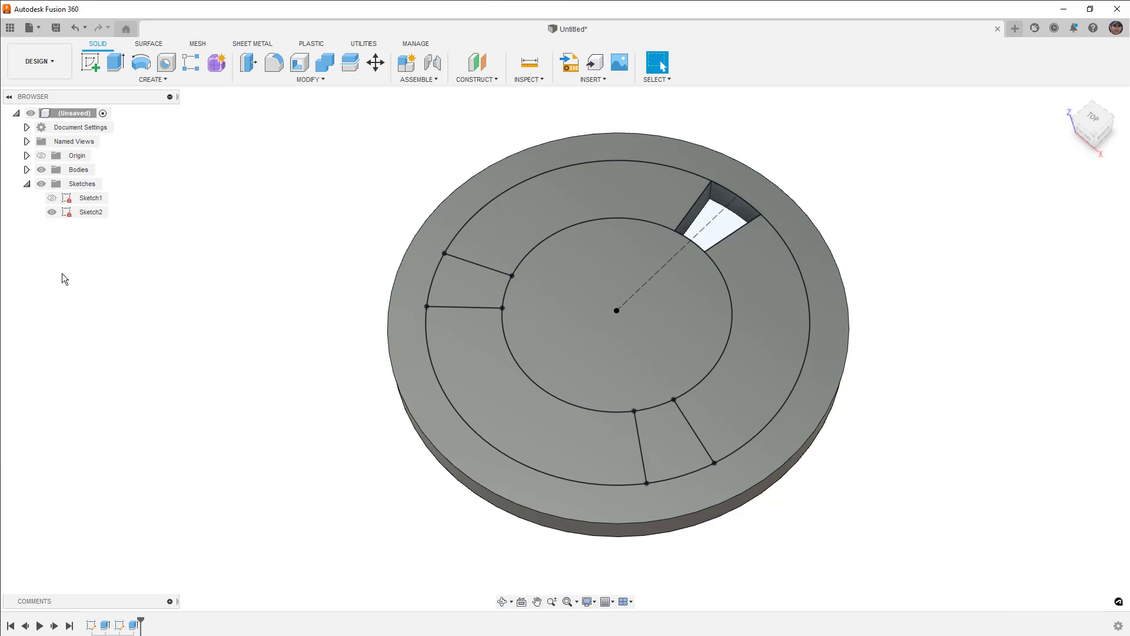
click(52, 211)
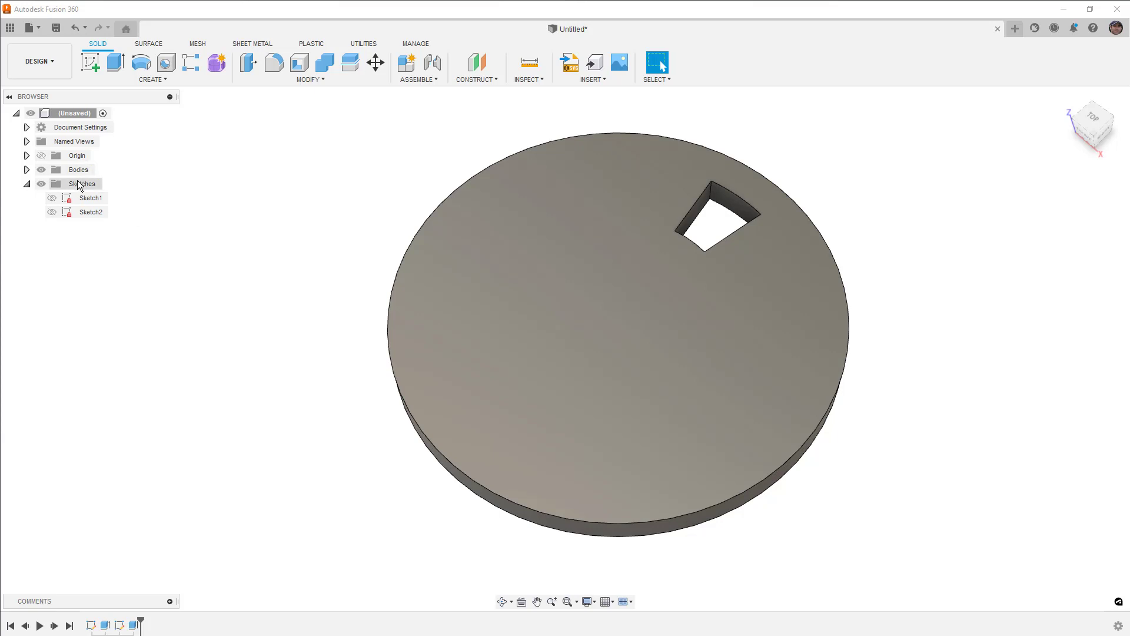
Fillet the four vertical corner edges of the wedge slot with a 5 mm radius.
shift+middle_drag(285, 263, 289, 250)
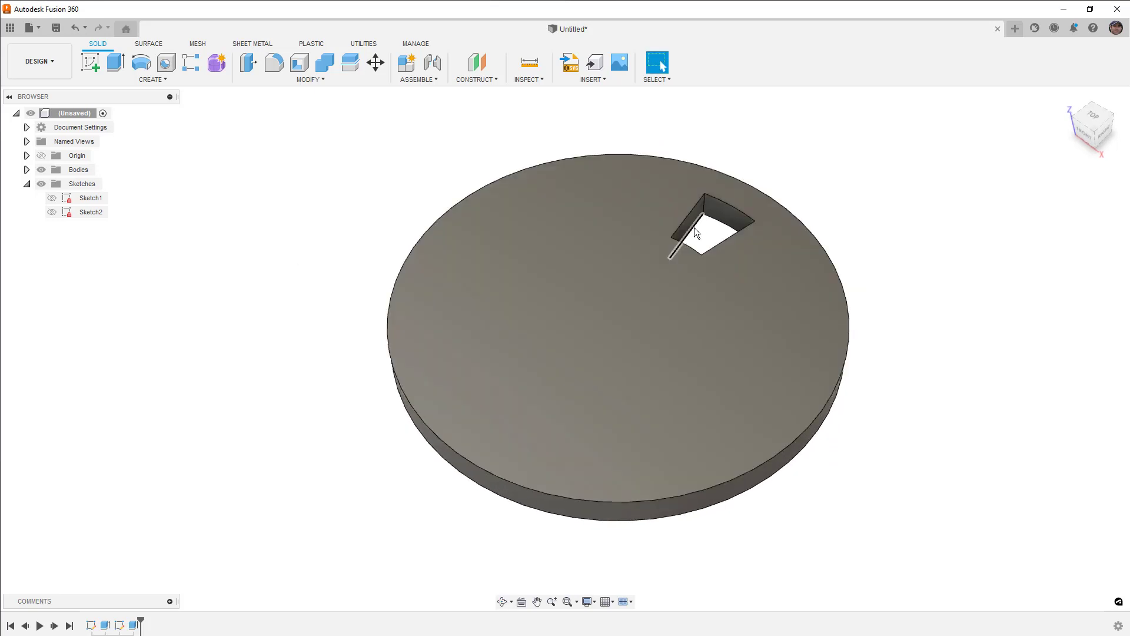
key(f)
click(705, 207)
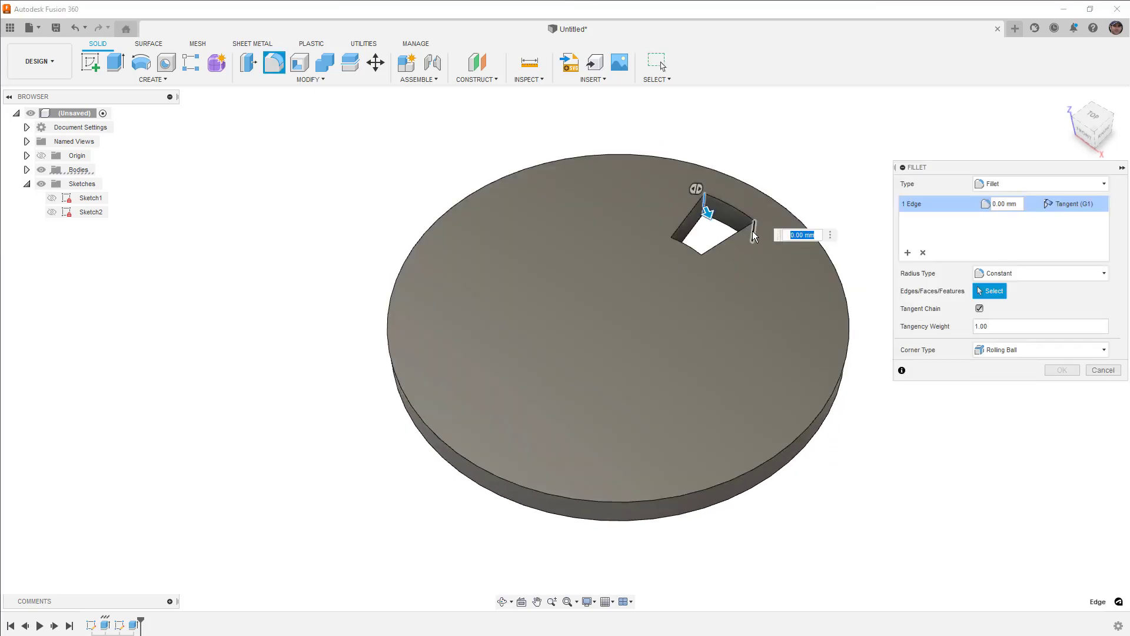
click(753, 230)
click(699, 263)
click(672, 248)
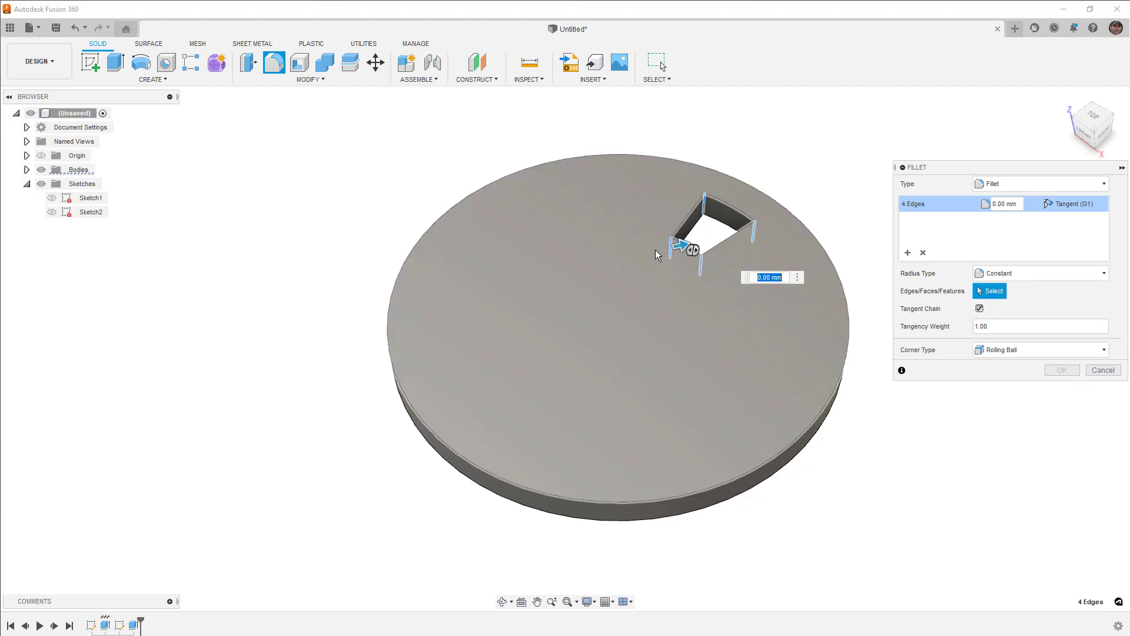
text(5)
key(Return)
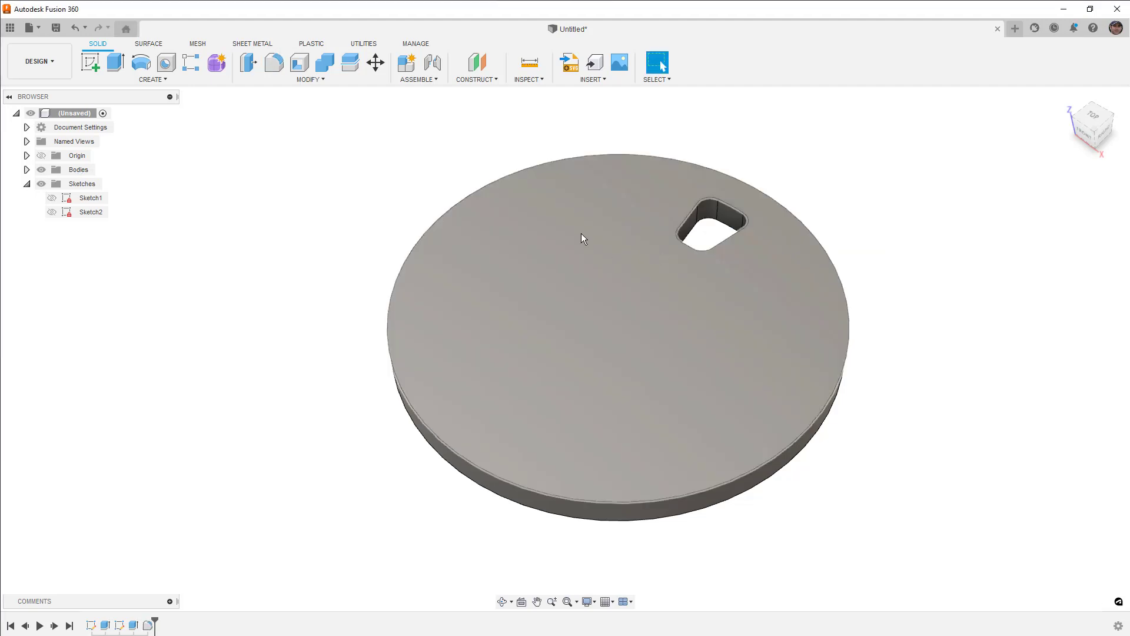
Circular-pattern the wedge cut and its corner fillet around the disc's vertical axis with full distribution and quantity 3.
click(191, 62)
click(1053, 183)
click(148, 625)
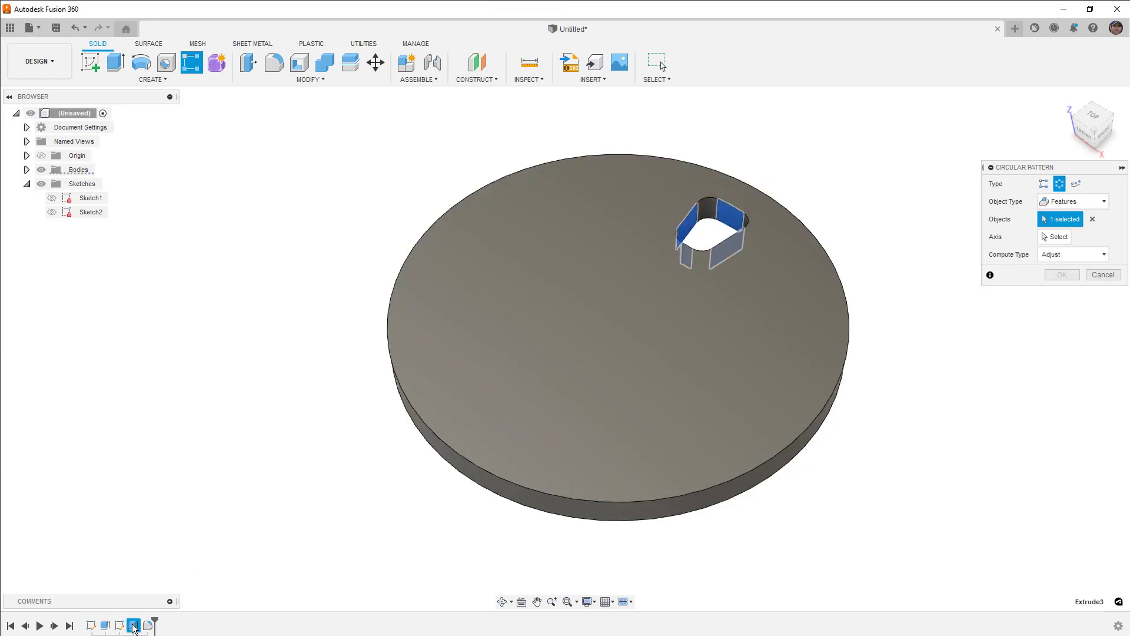
ctrl+click(133, 625)
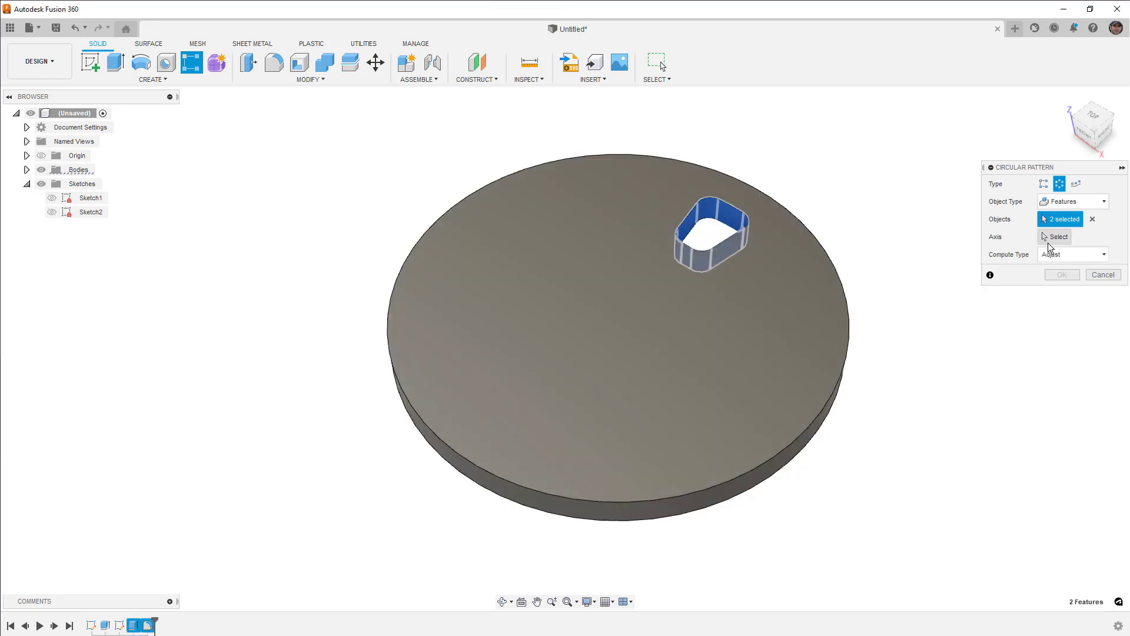
click(1048, 240)
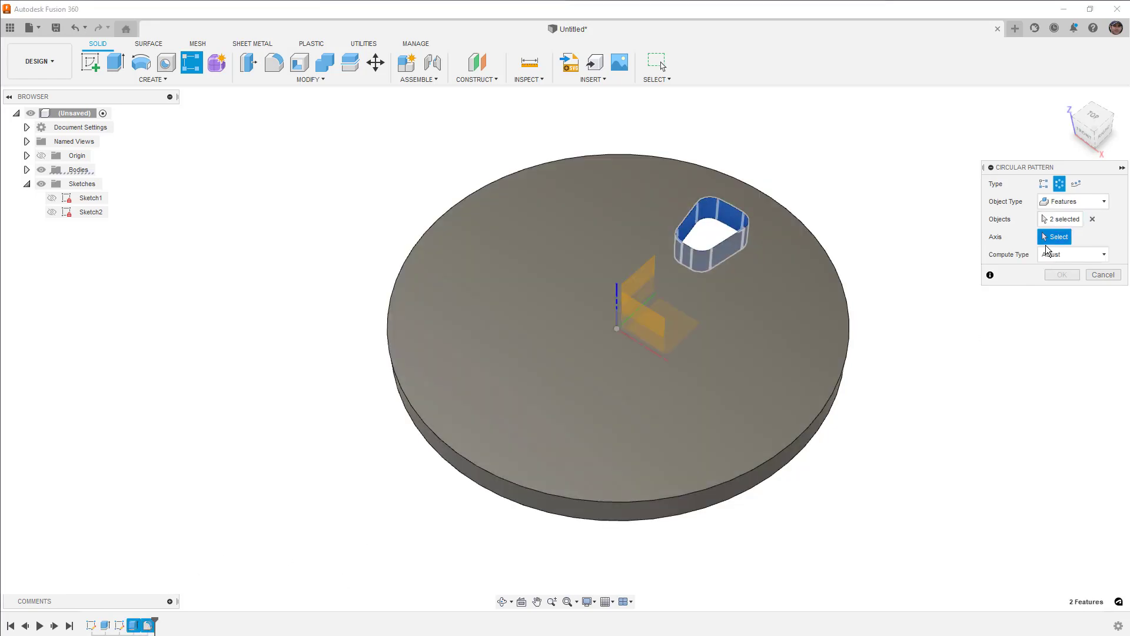
click(616, 288)
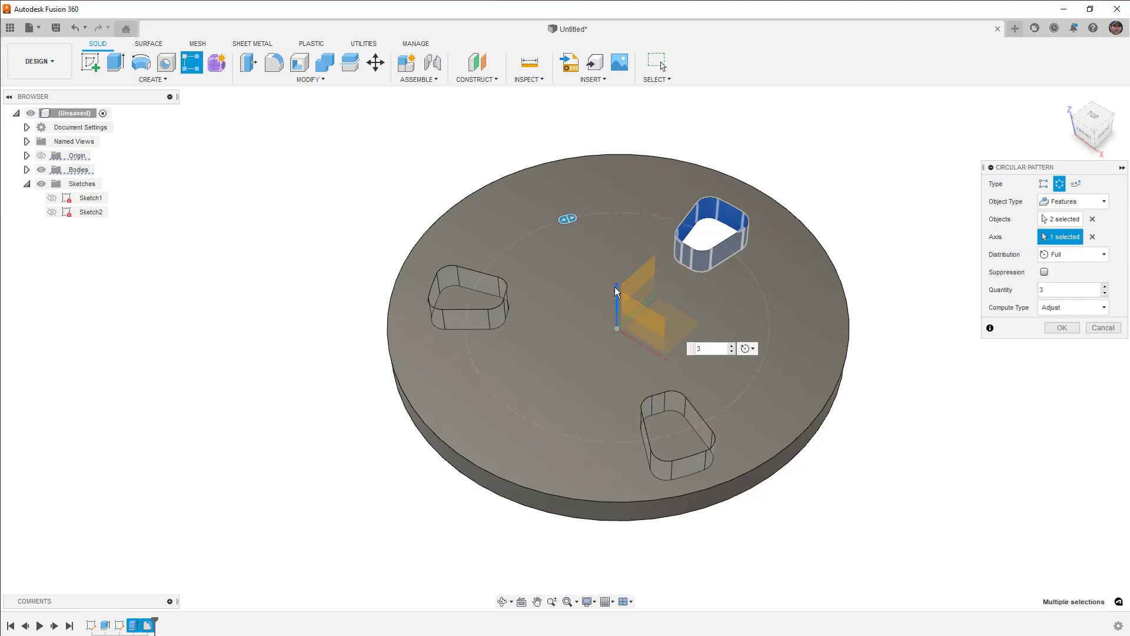
click(1059, 328)
Edit the circular pattern of the filleted slot and set its quantity to 13.
double_click(162, 625)
text(13)
key(Return)
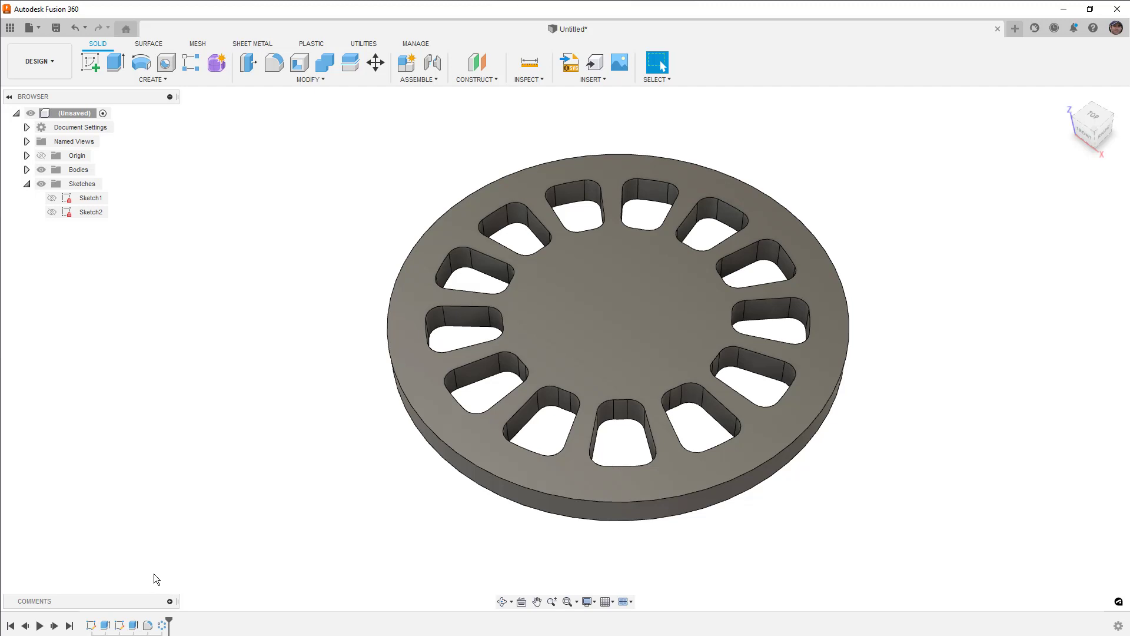
Delete the circular pattern and the slot corner fillet, keeping only the single wedge cut.
click(163, 626)
key(Delete)
drag(156, 622, 142, 623)
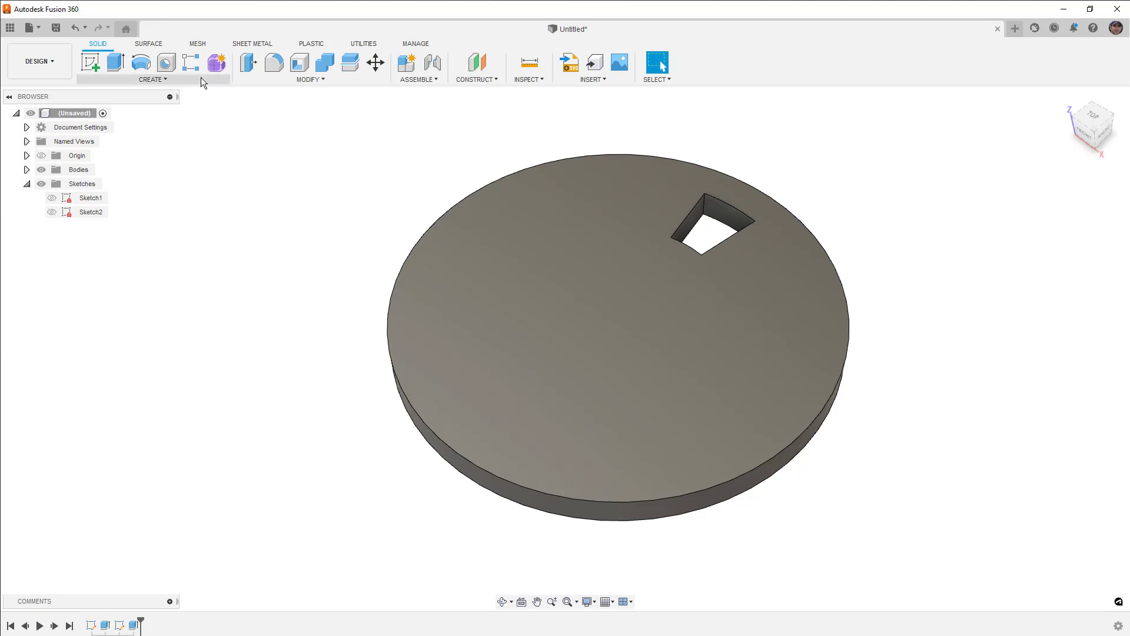
Circular-pattern the unfilleted wedge cut around the disc's outer circular edge with full distribution and quantity 5.
click(191, 63)
click(1053, 184)
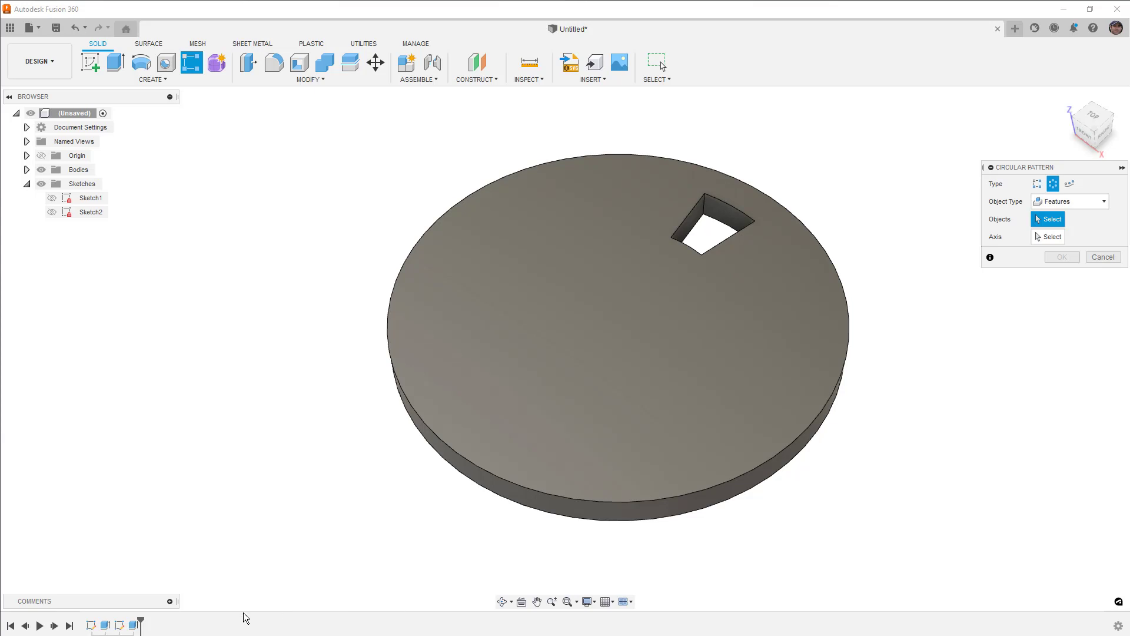
click(134, 624)
click(1058, 237)
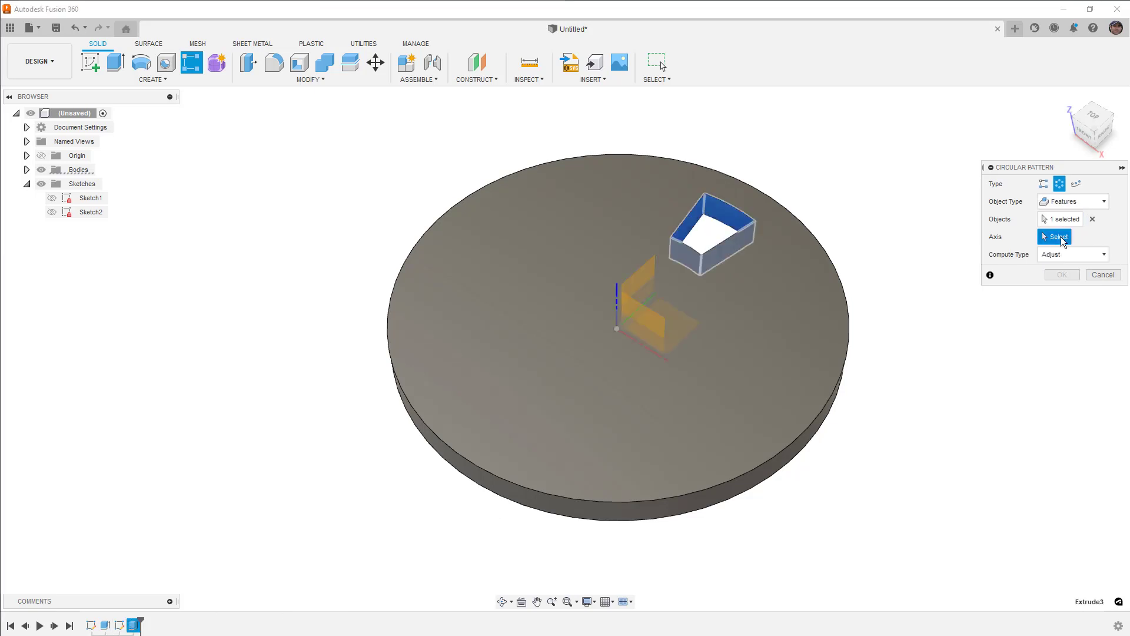
click(849, 337)
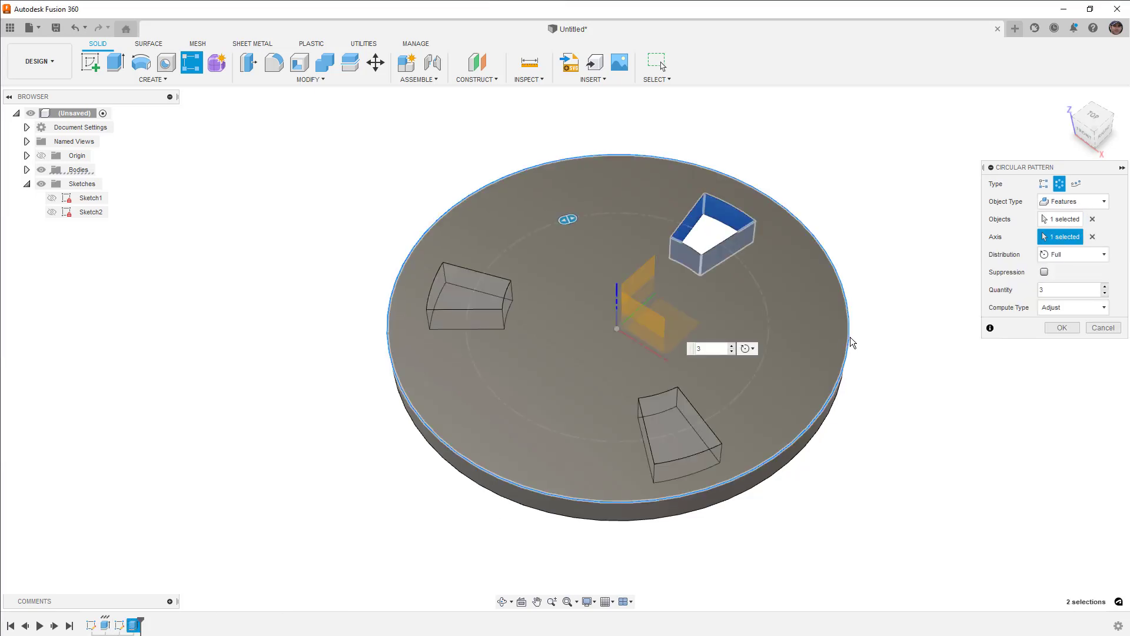
click(732, 345)
click(732, 345)
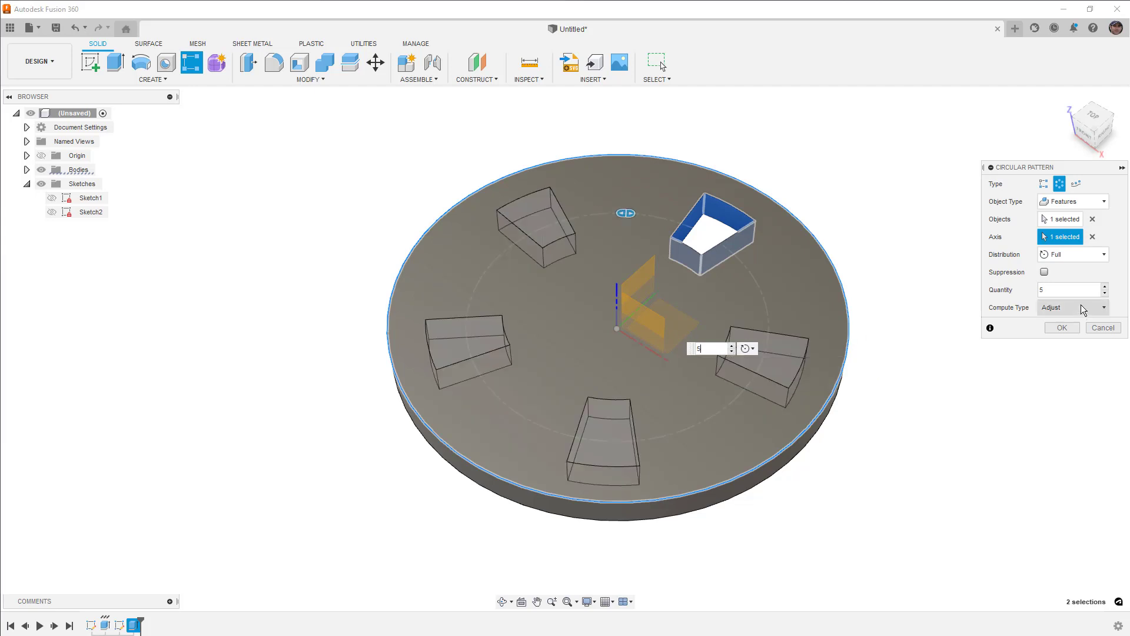
click(1062, 326)
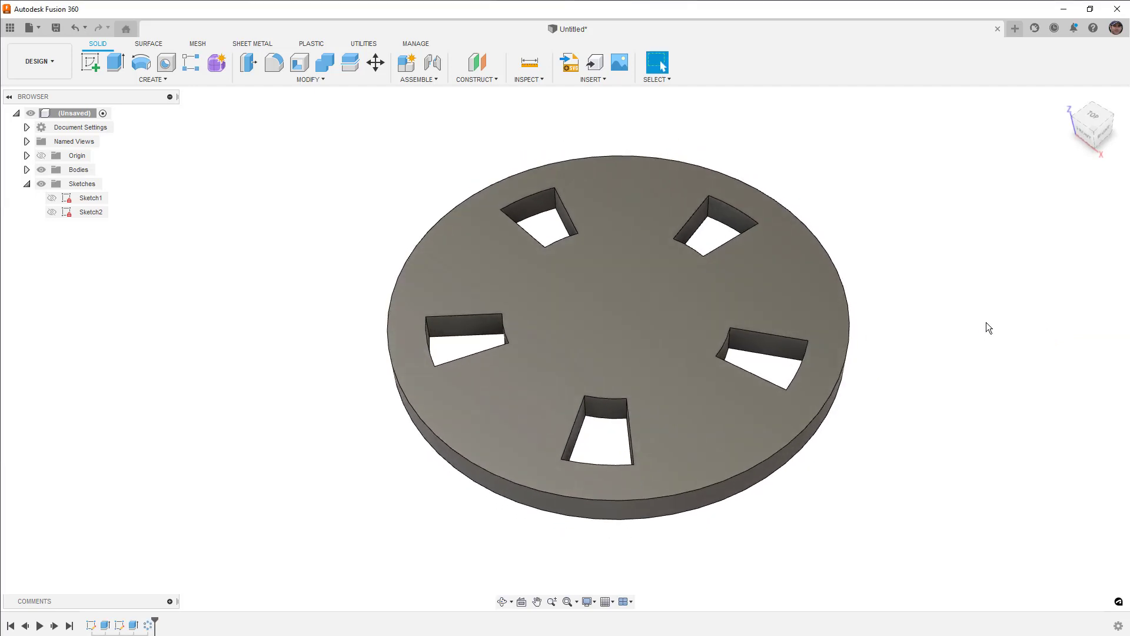
Set up a Rule Fillet with the All Edges rule on the wedge cut and its circular pattern, radius 5 mm and Fillets Only topology.
click(274, 62)
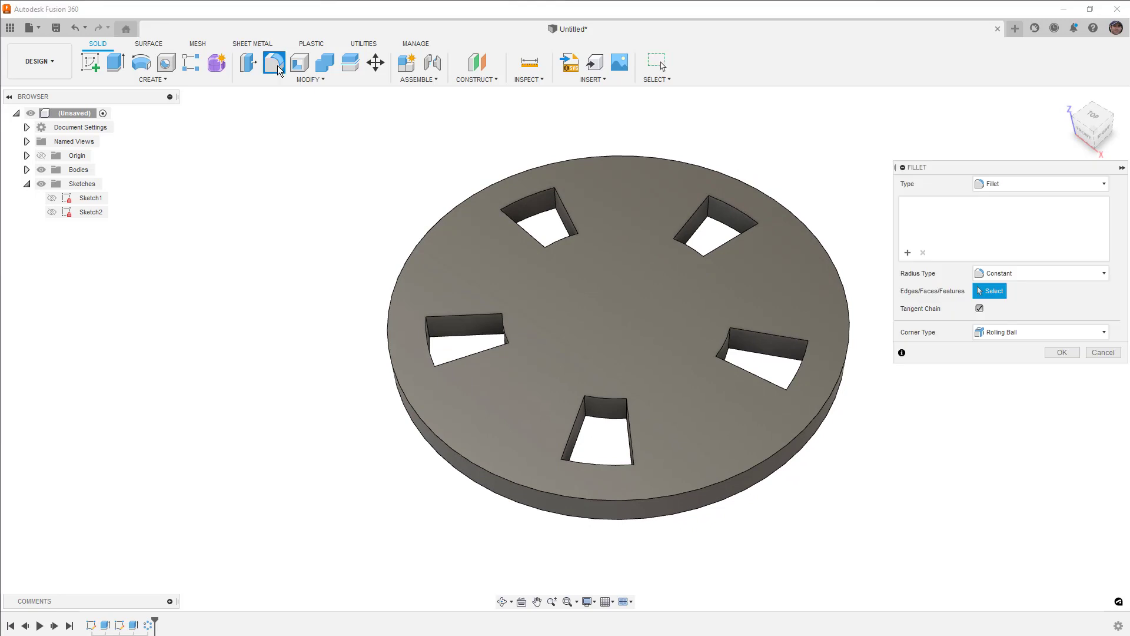
click(1005, 185)
click(1010, 211)
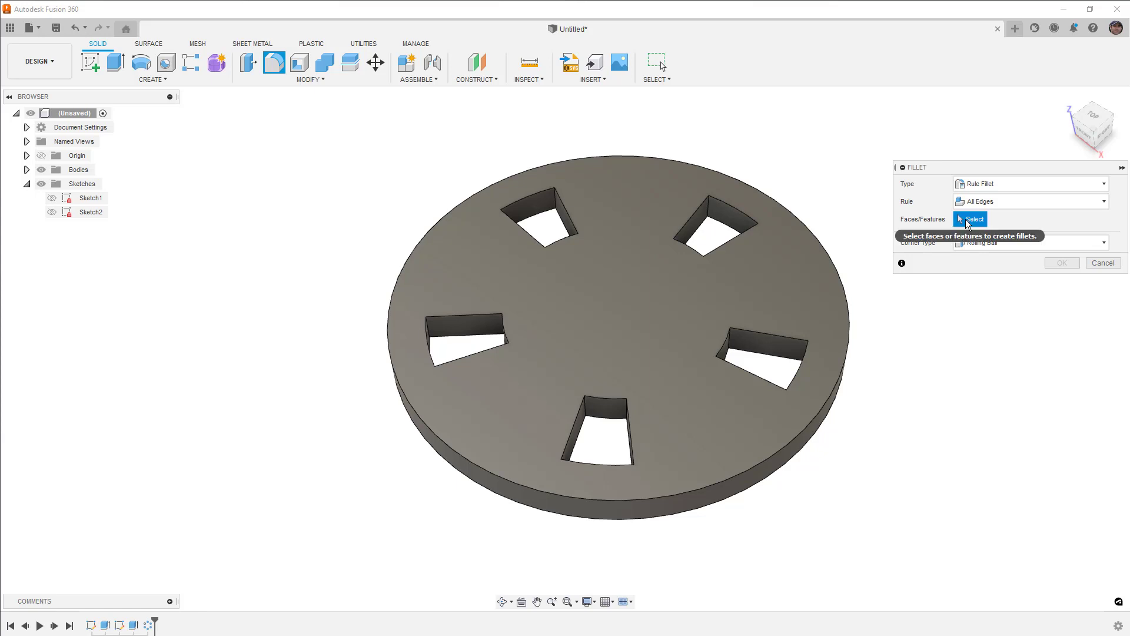
click(136, 628)
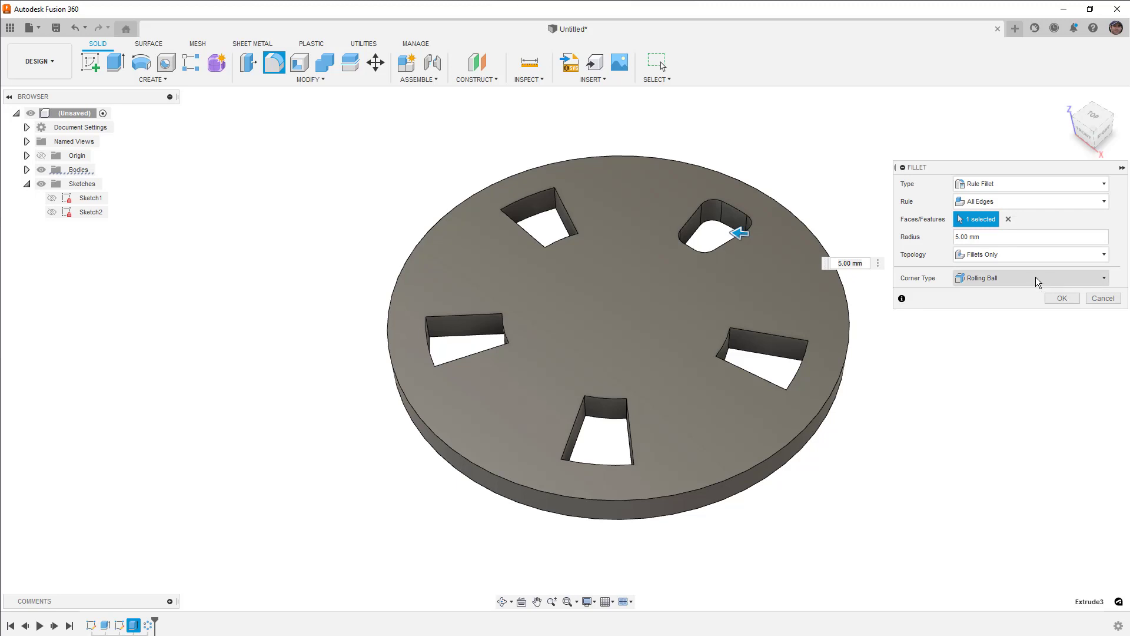
click(150, 623)
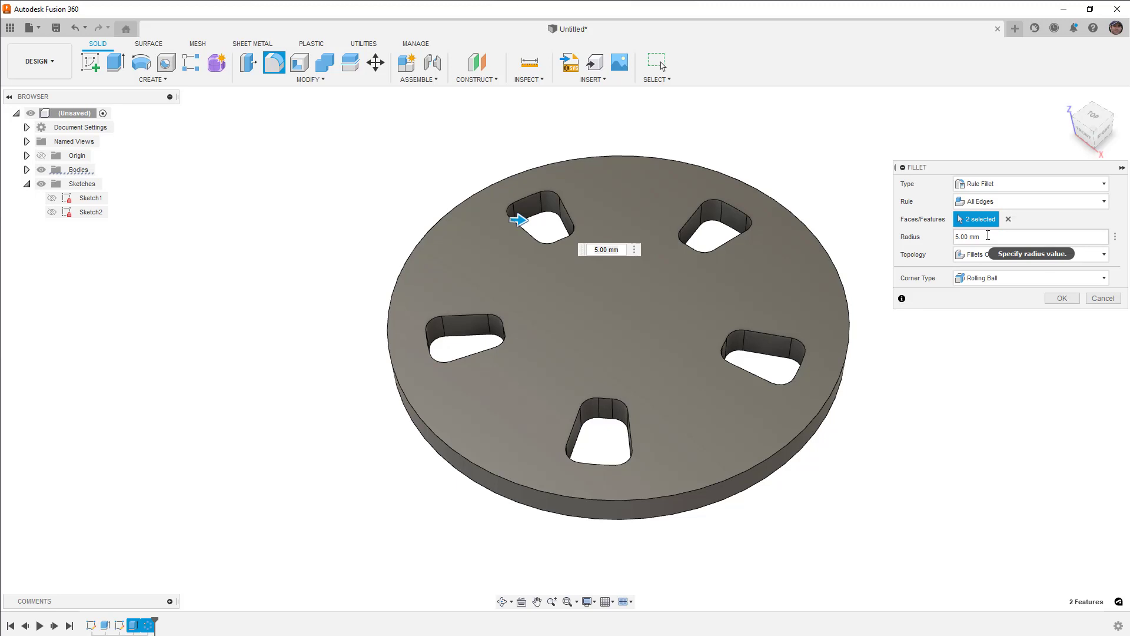
click(890, 385)
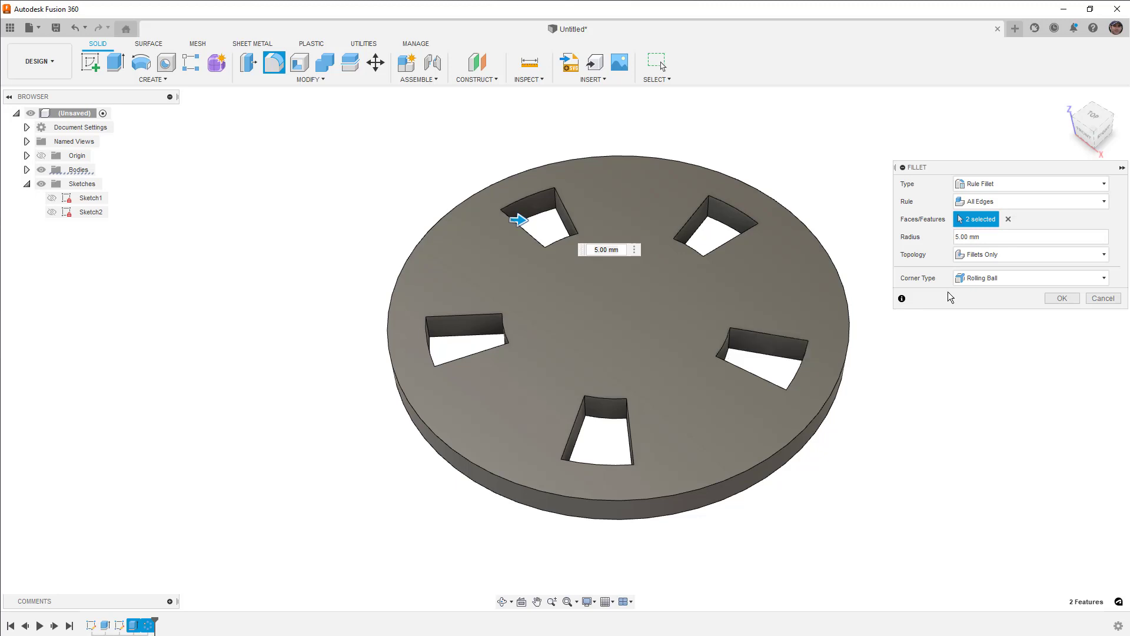
Try the Rounds Only and the Rounds and Fillets topologies on the rule fillet.
click(998, 258)
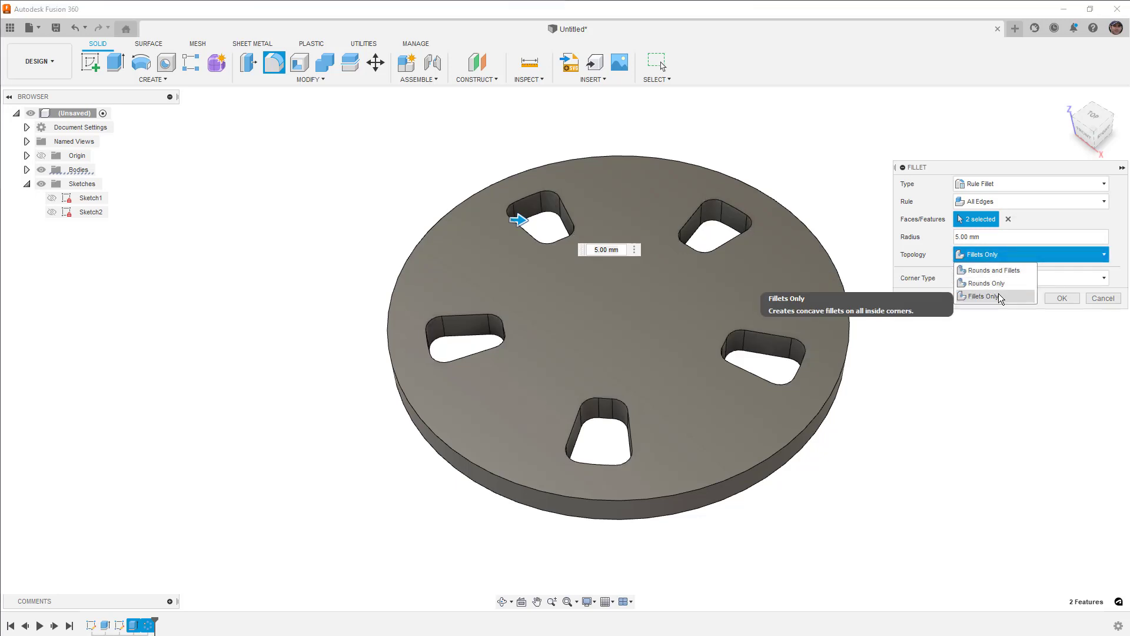
click(1001, 283)
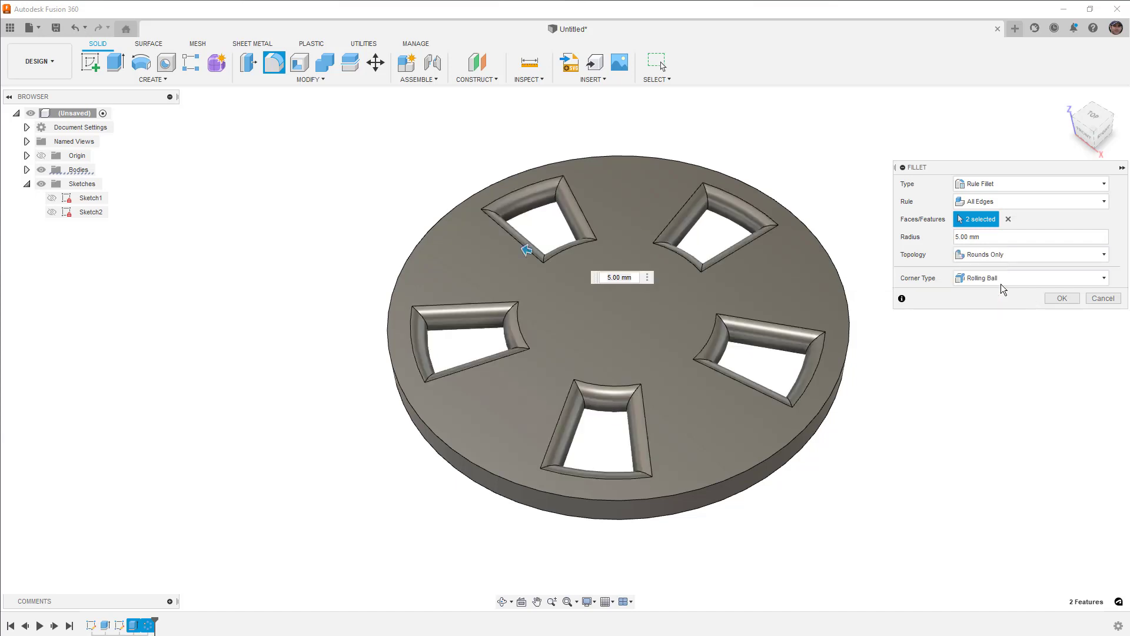
click(1001, 259)
click(1001, 270)
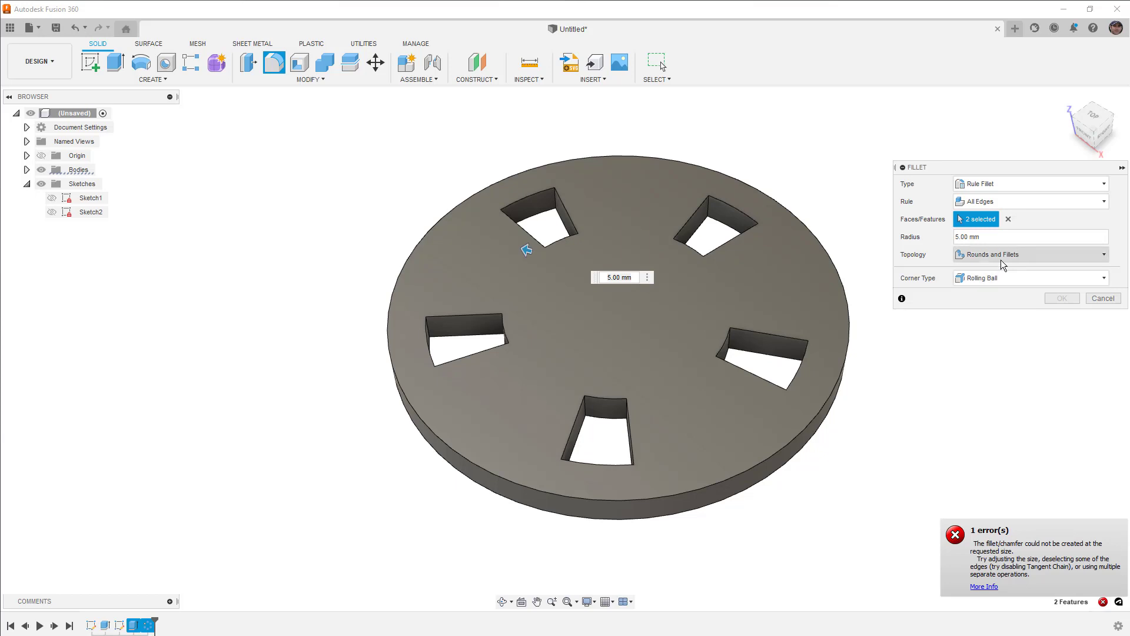
Set the rule fillet's topology to Fillets Only and accept the feature.
click(1000, 257)
click(995, 296)
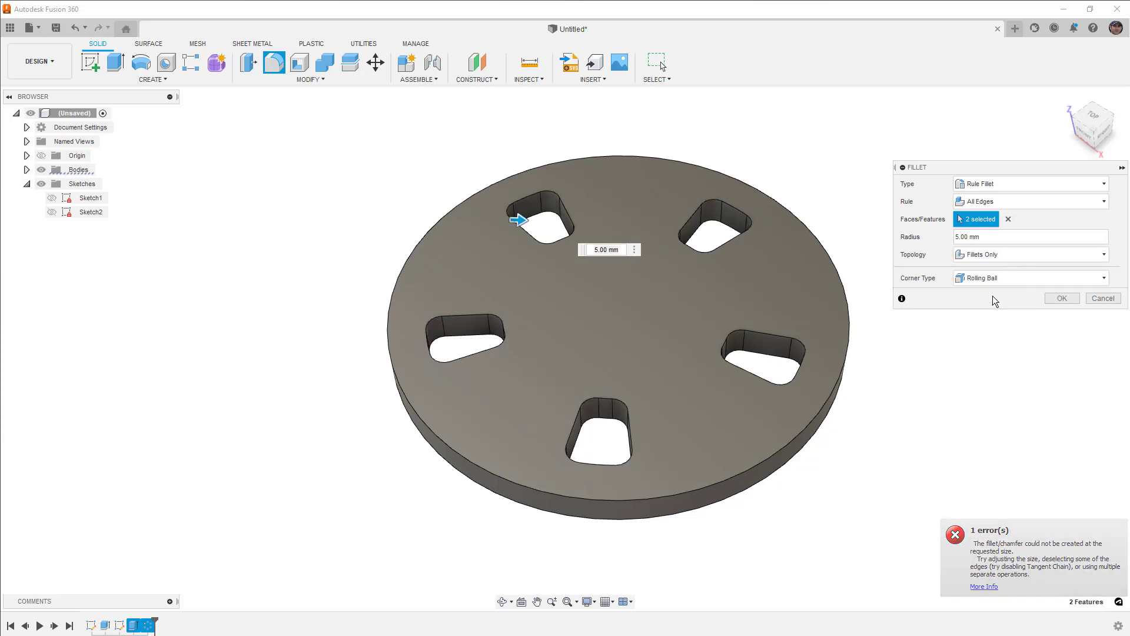
click(1058, 299)
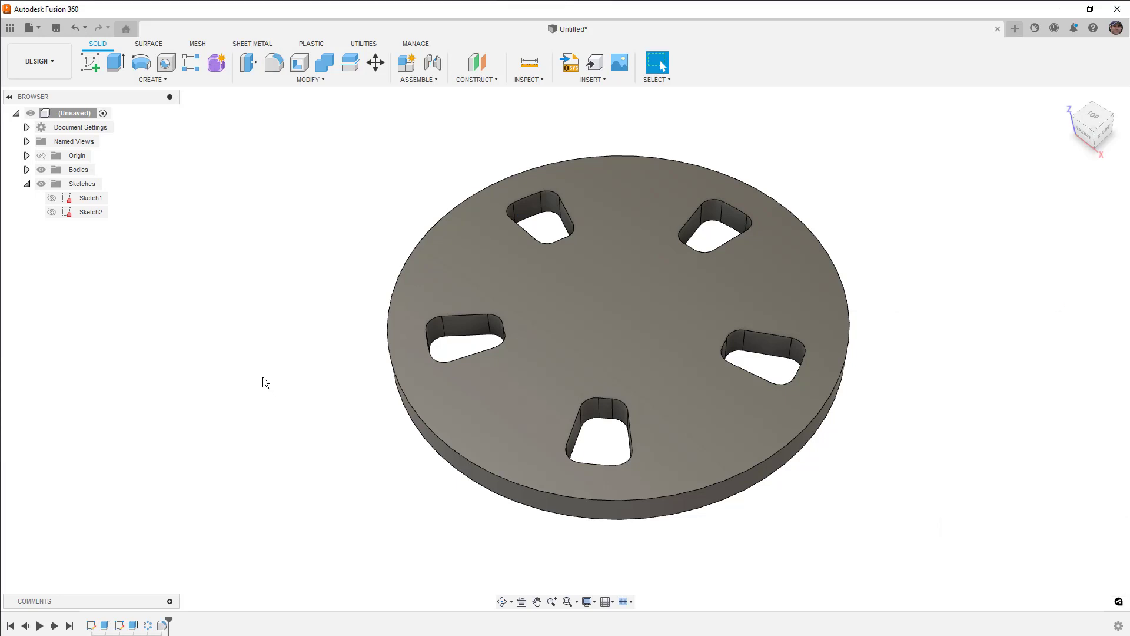
Edit the circular pattern of wedge slots and set its quantity to 7.
double_click(146, 626)
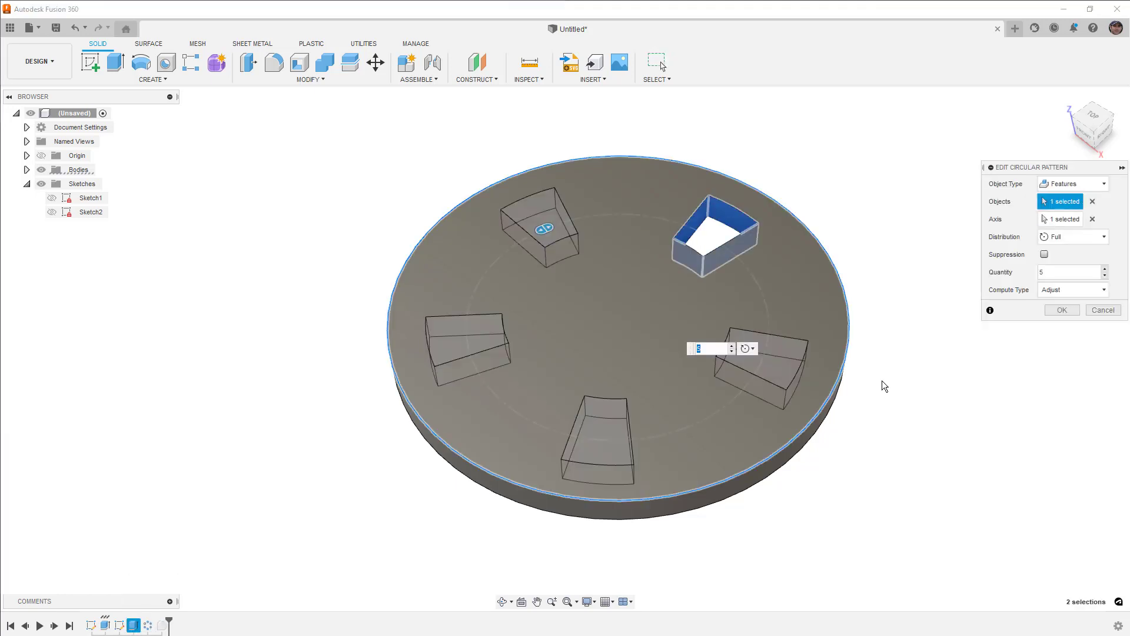
click(731, 346)
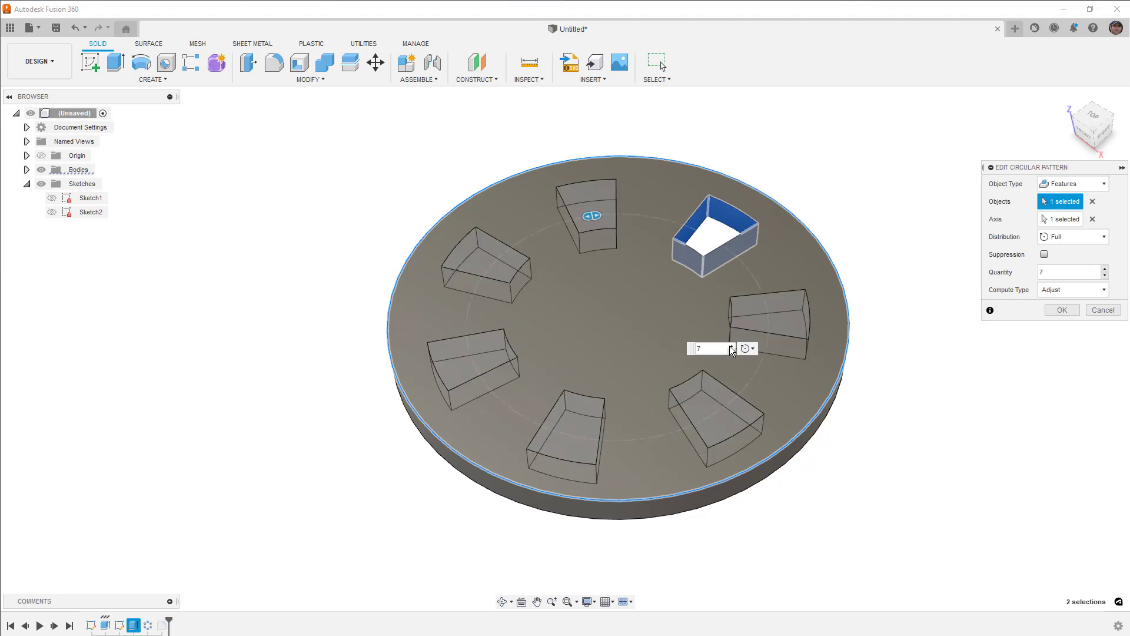
click(1062, 310)
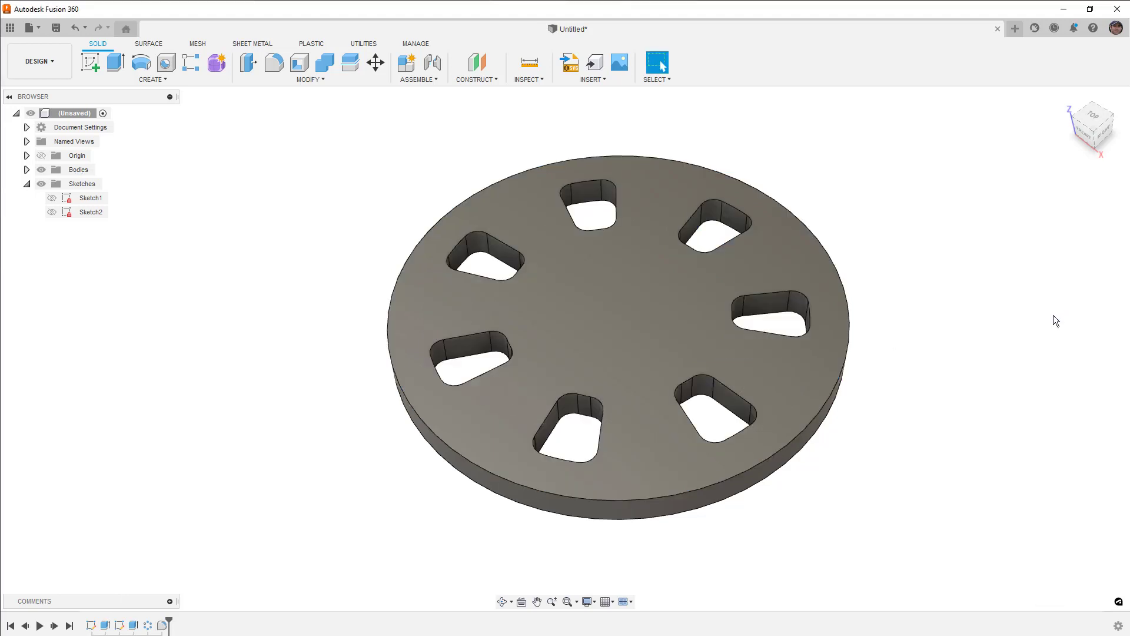
Reopen the circular pattern of wedge slots and set its quantity to 4.
double_click(148, 625)
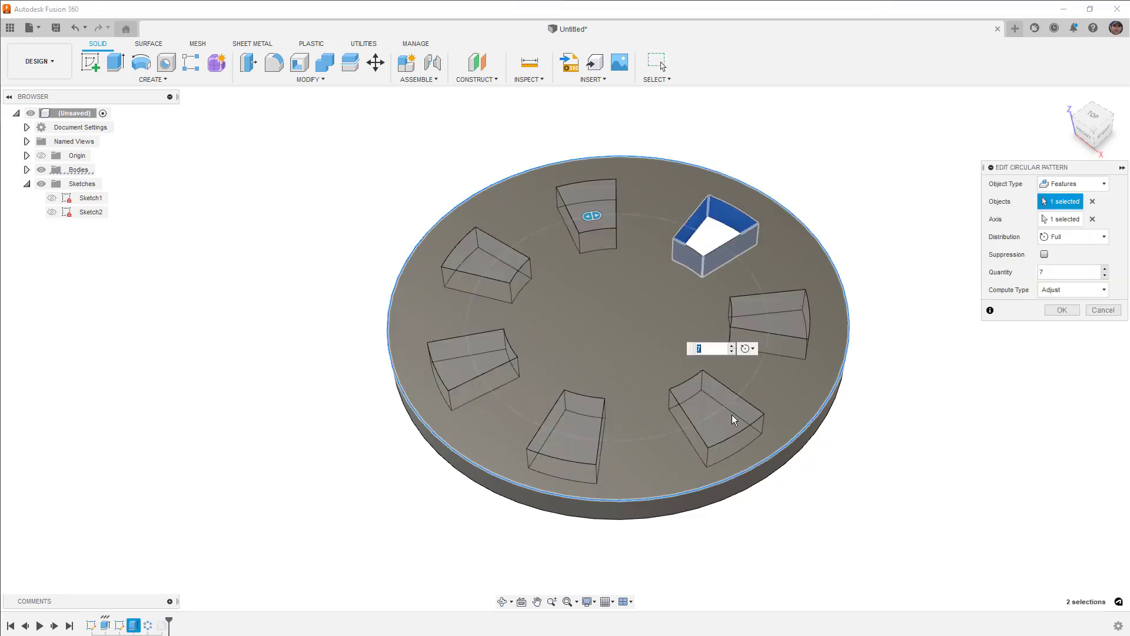
click(1104, 275)
click(1104, 275)
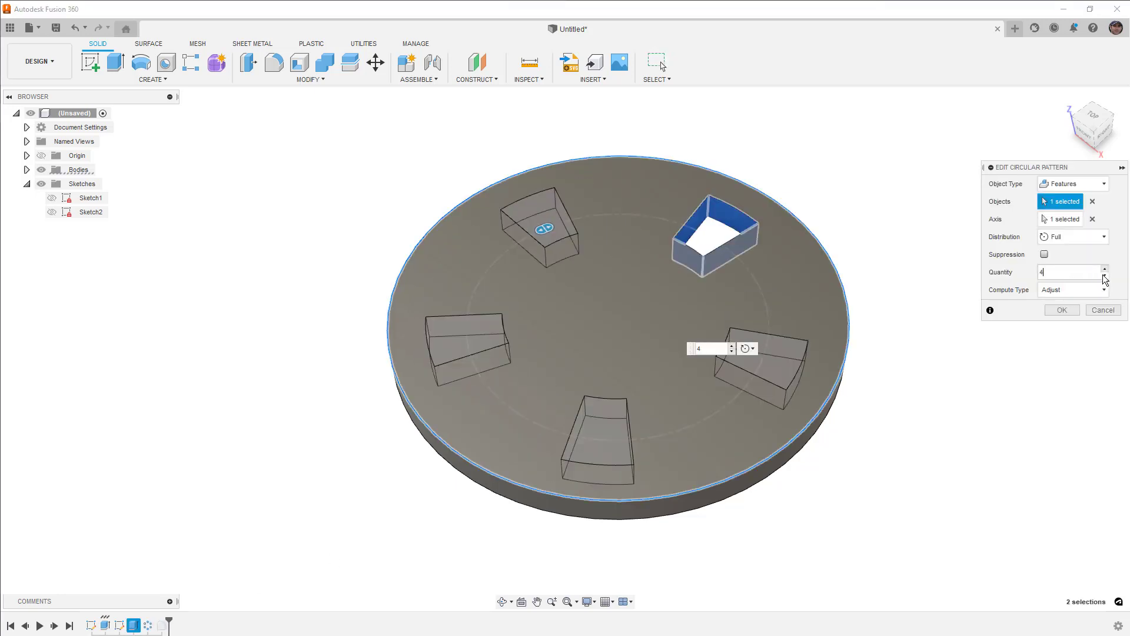
click(1105, 275)
click(1062, 310)
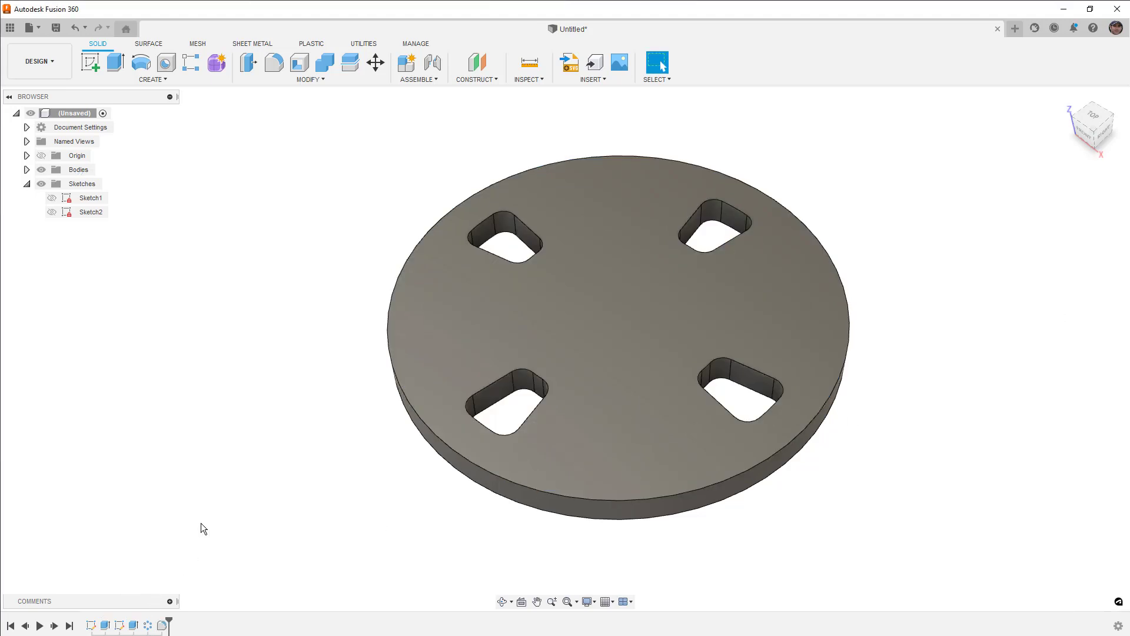
In a new sketch on the disc's top face, draw a circle about 16 mm in diameter and constrain its centre vertically to the origin.
shift+middle_drag(273, 451, 306, 432)
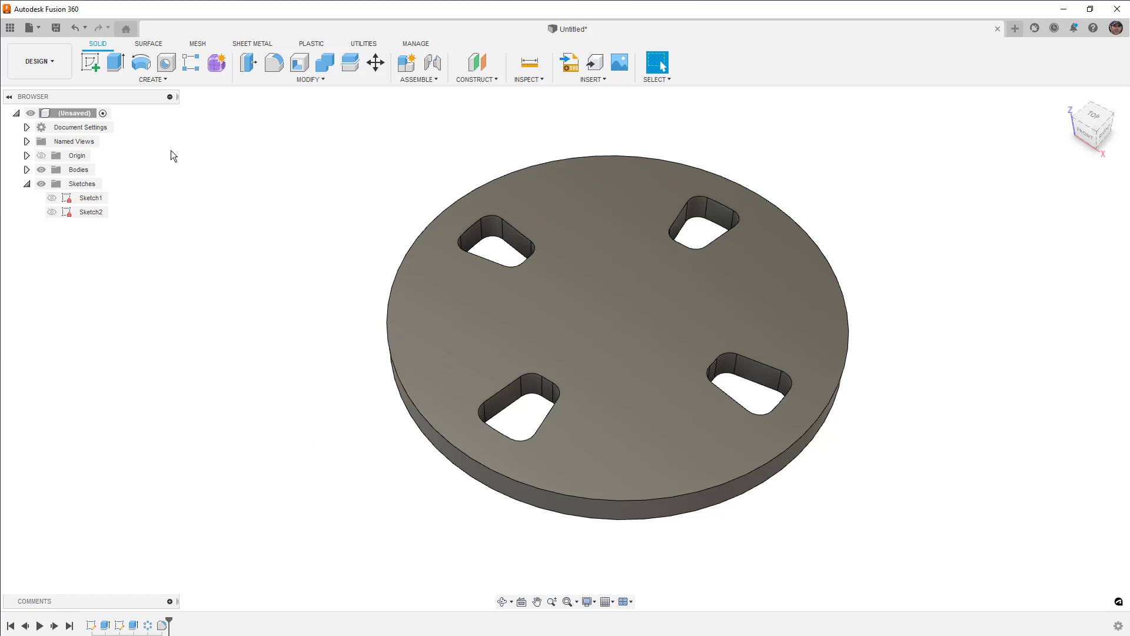
click(540, 298)
right_click(540, 298)
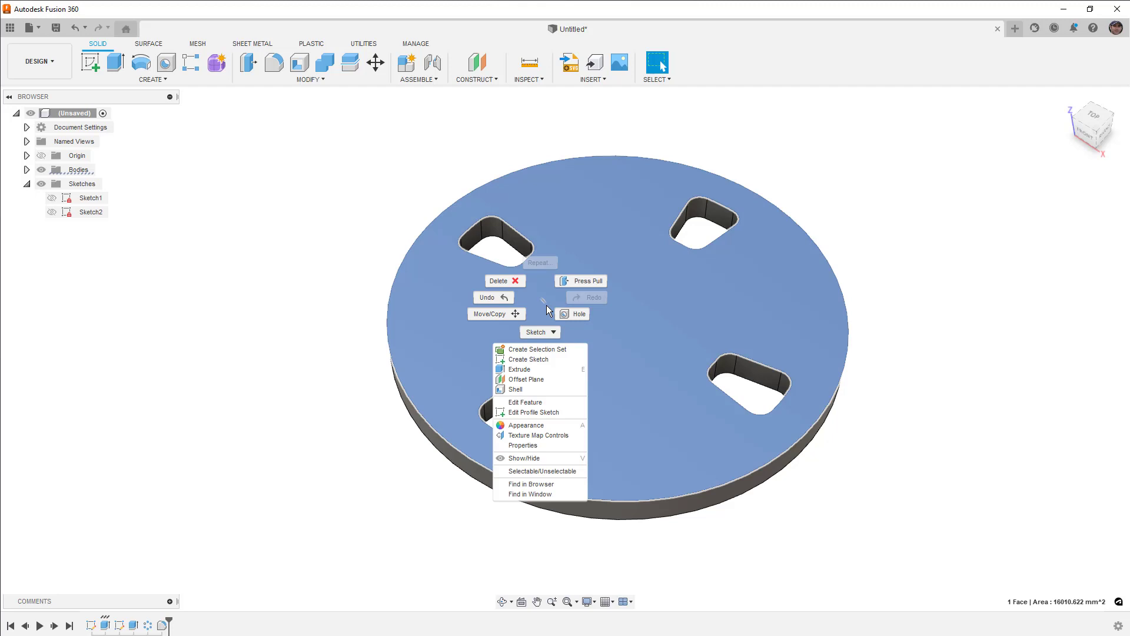
click(550, 367)
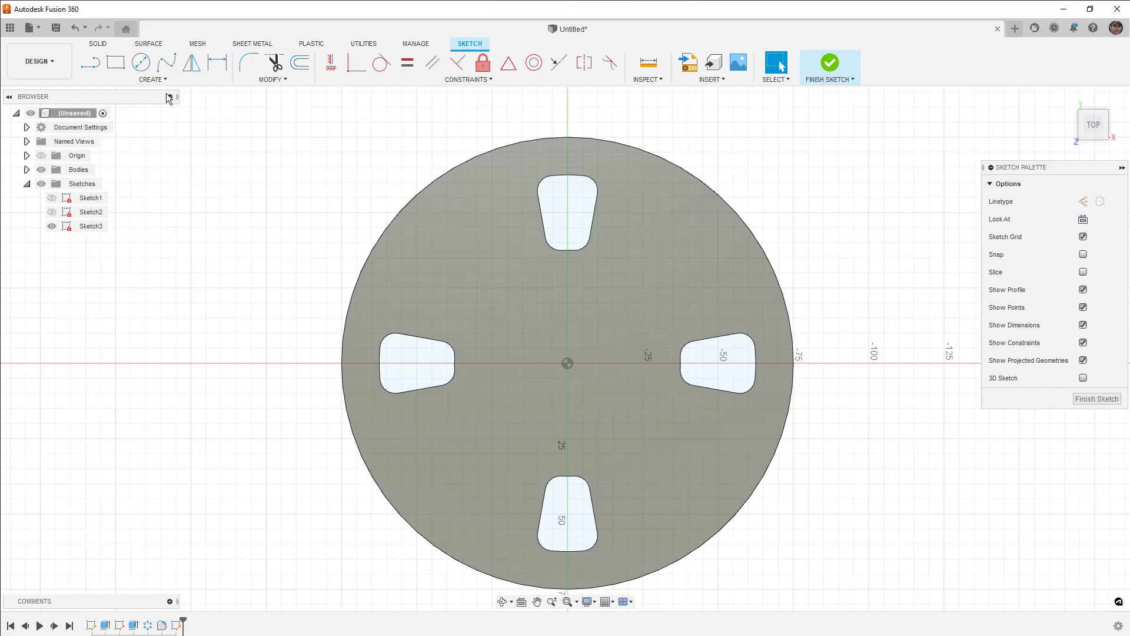
click(140, 62)
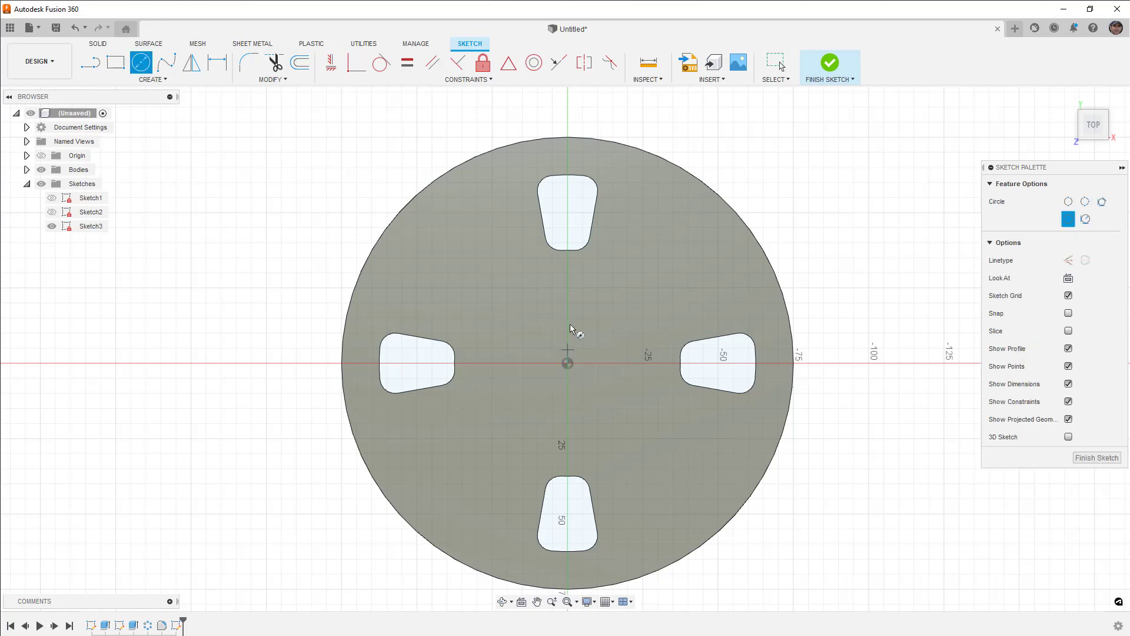
click(567, 291)
click(331, 62)
click(585, 308)
click(567, 361)
Dimension the circle's centre 25 mm from the origin and set its diameter to 12 mm.
key(d)
click(567, 291)
click(567, 363)
click(585, 340)
text(25)
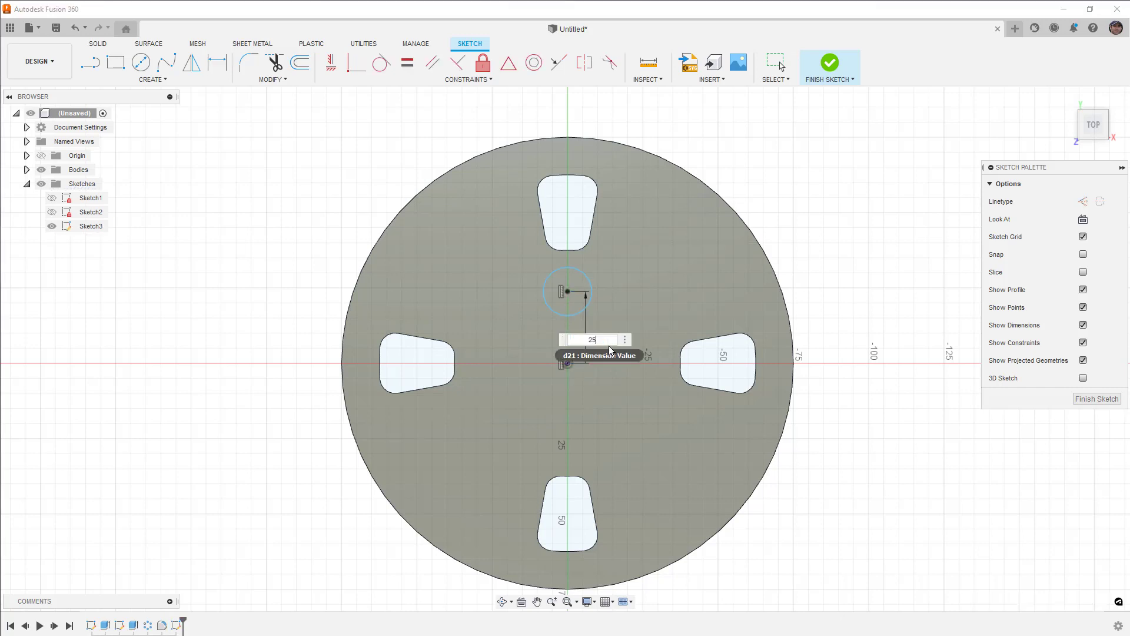
key(Return)
click(584, 270)
click(621, 247)
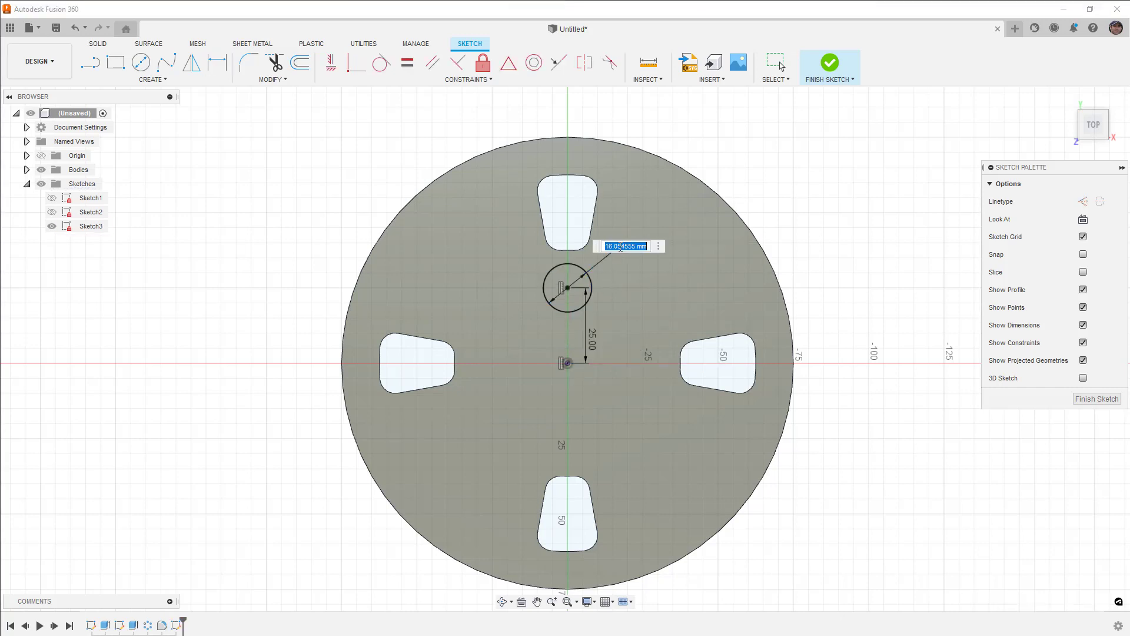
text(12)
key(Return)
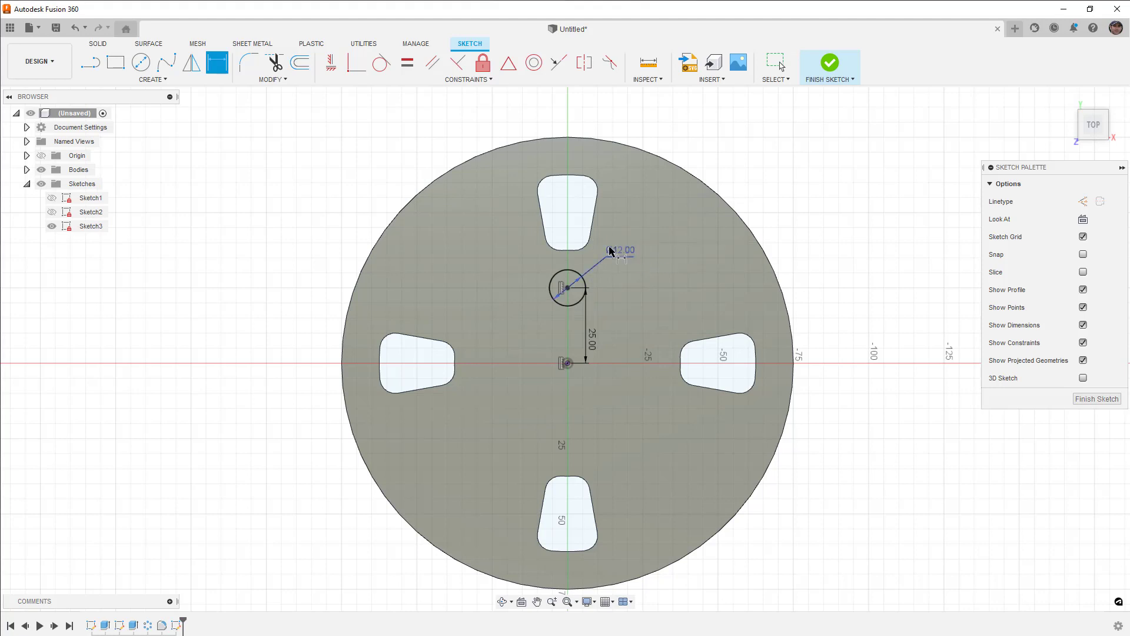
Circular-pattern the 12 mm circle around the origin with a quantity of 4 and finish the sketch.
click(168, 81)
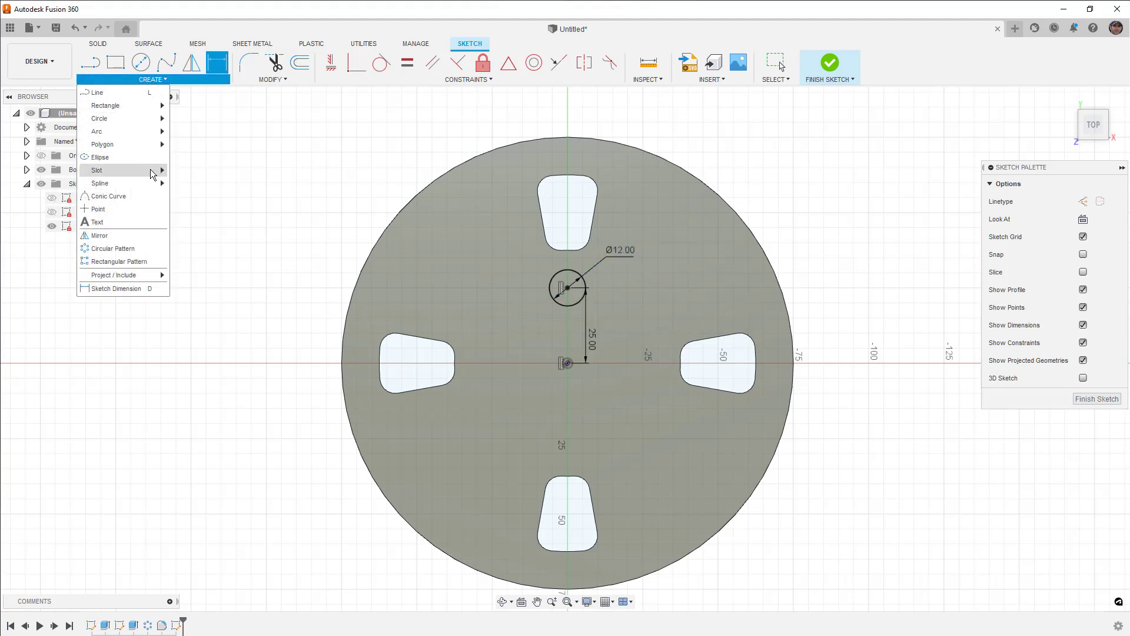
click(112, 247)
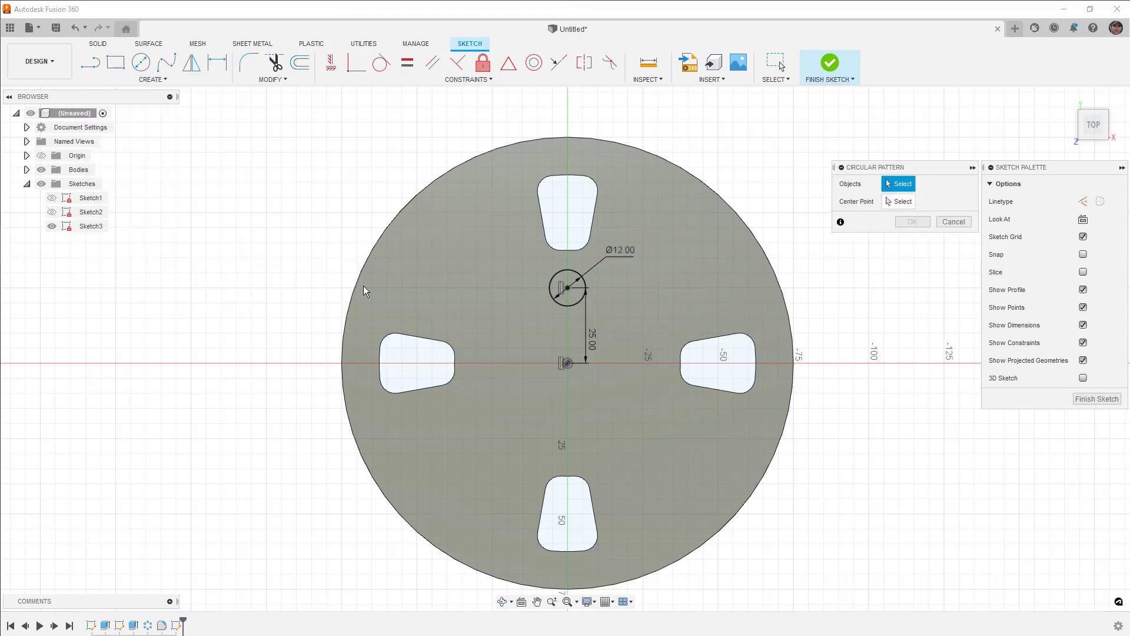
click(573, 301)
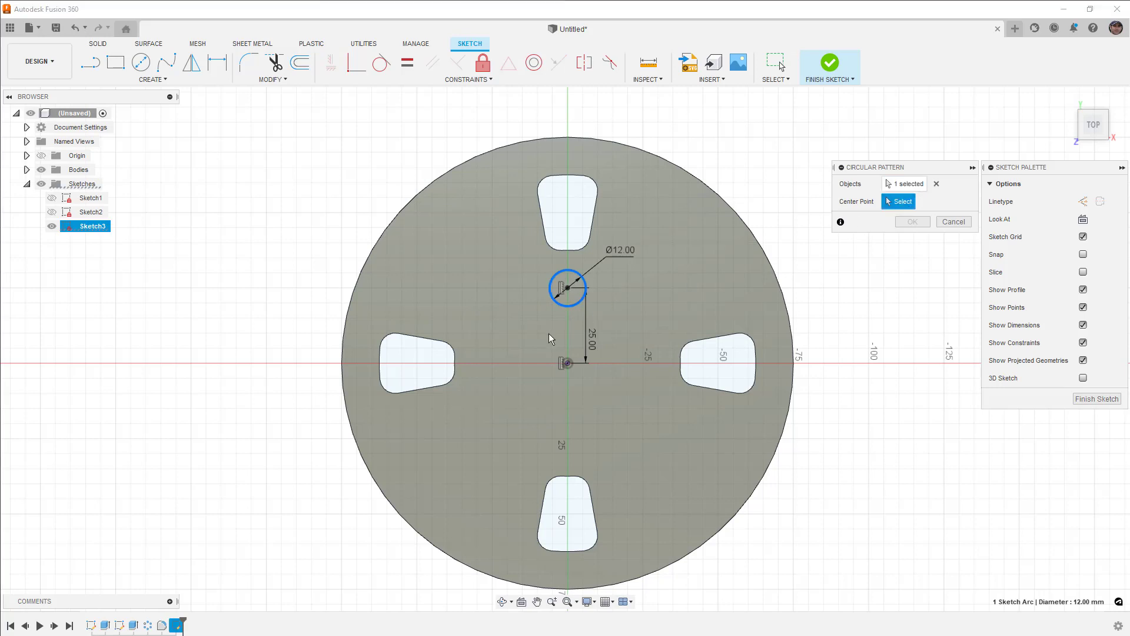
click(569, 364)
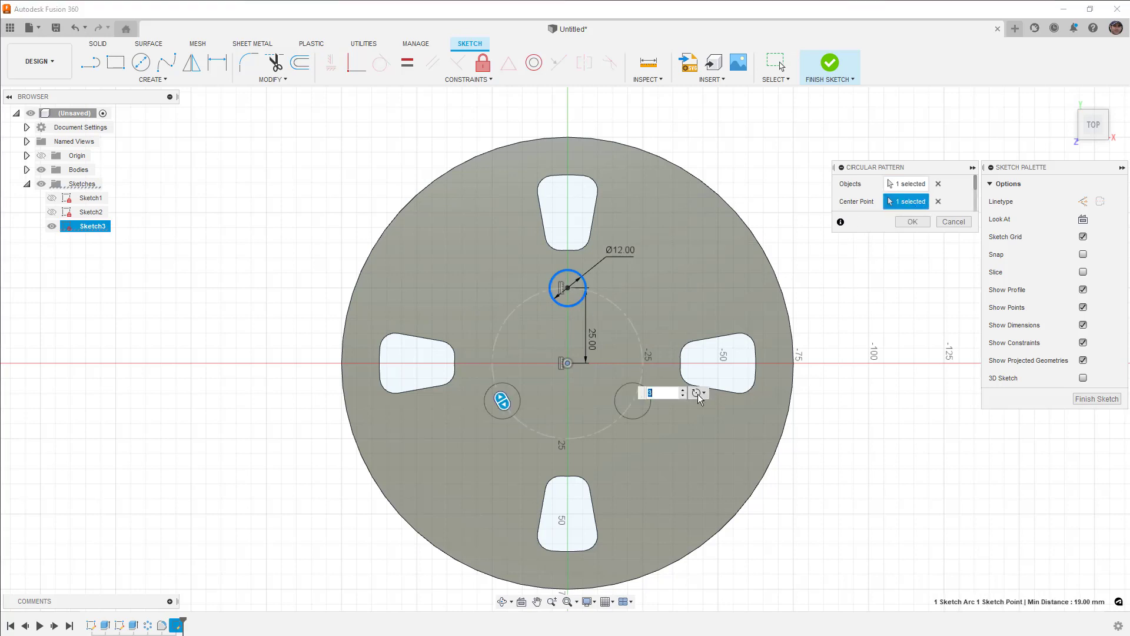
click(683, 391)
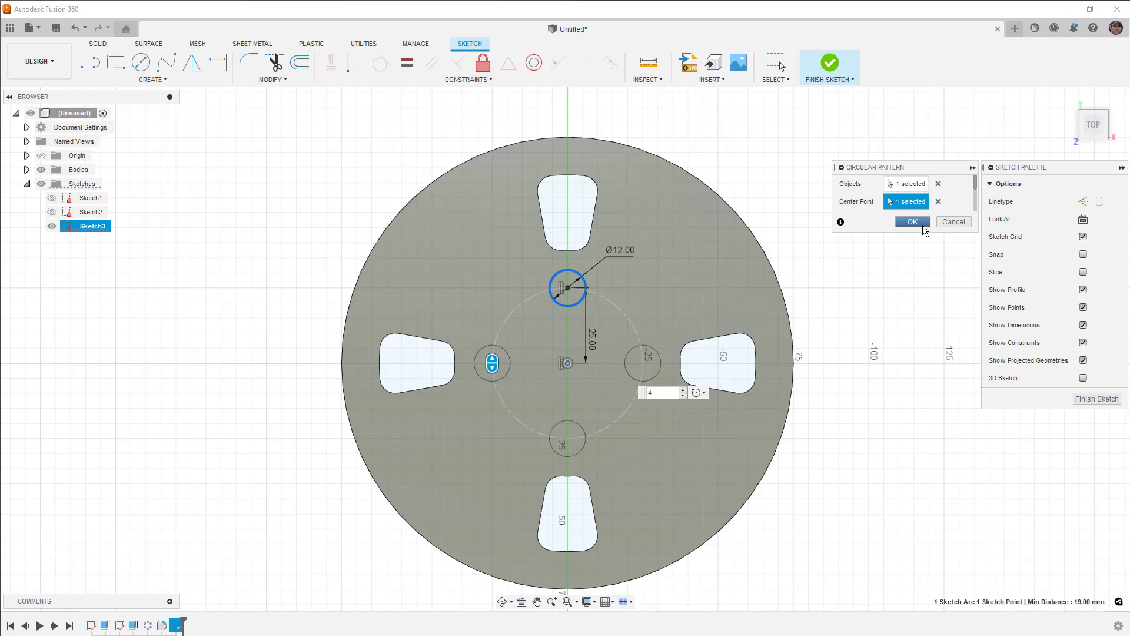
click(919, 221)
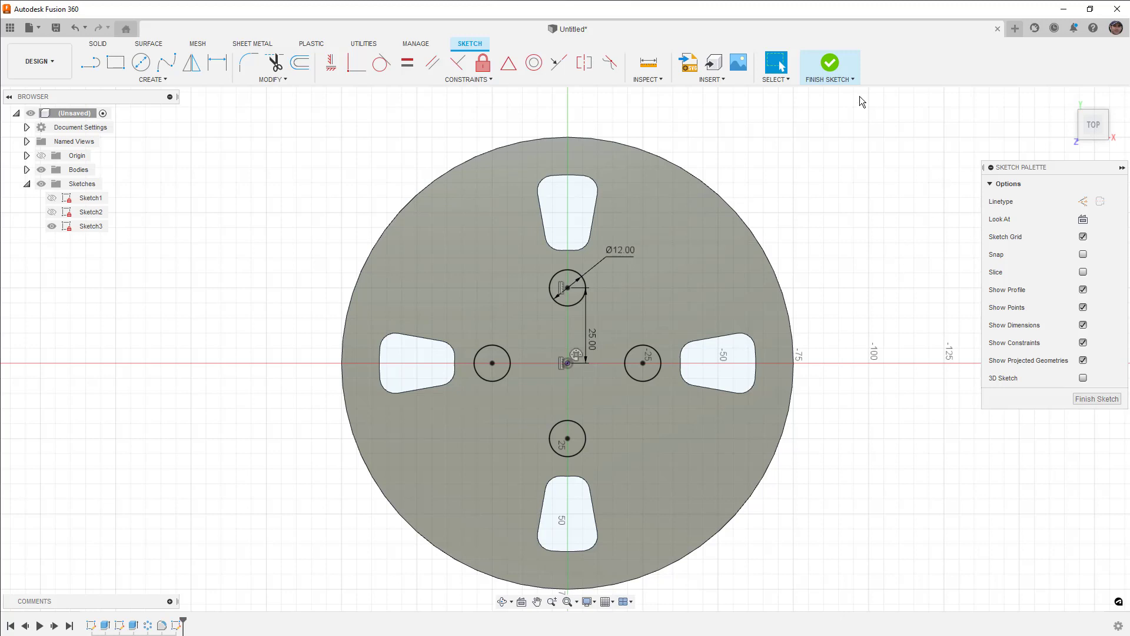
click(831, 65)
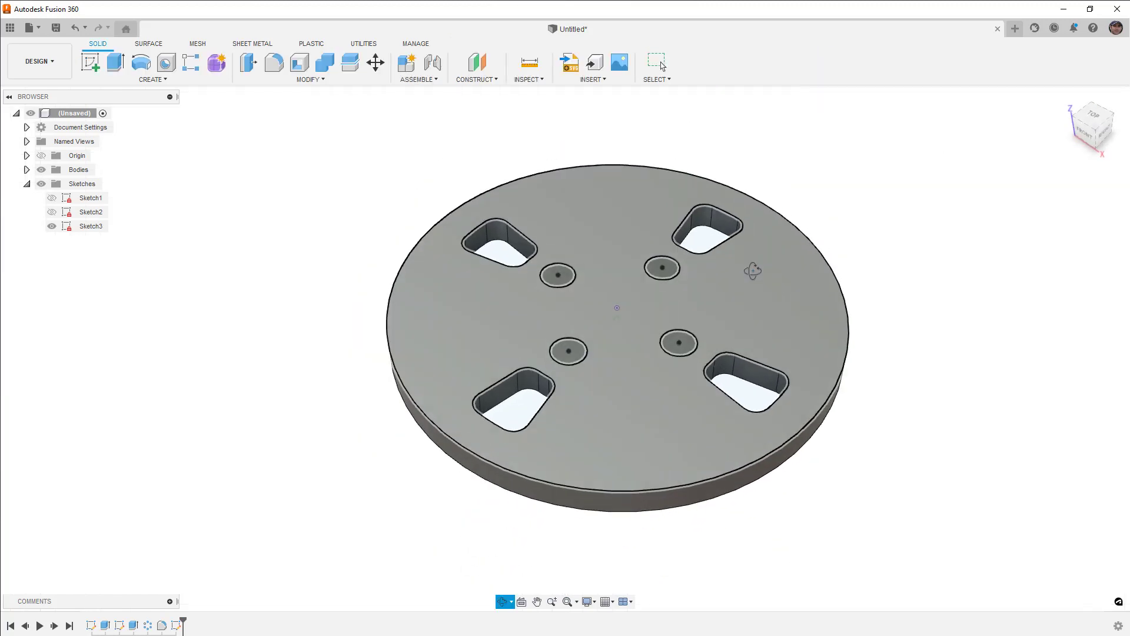
Select the four patterned circle profiles on the disc, clear the selection and hide their sketch.
key(Escape)
middle_drag(751, 273, 686, 307)
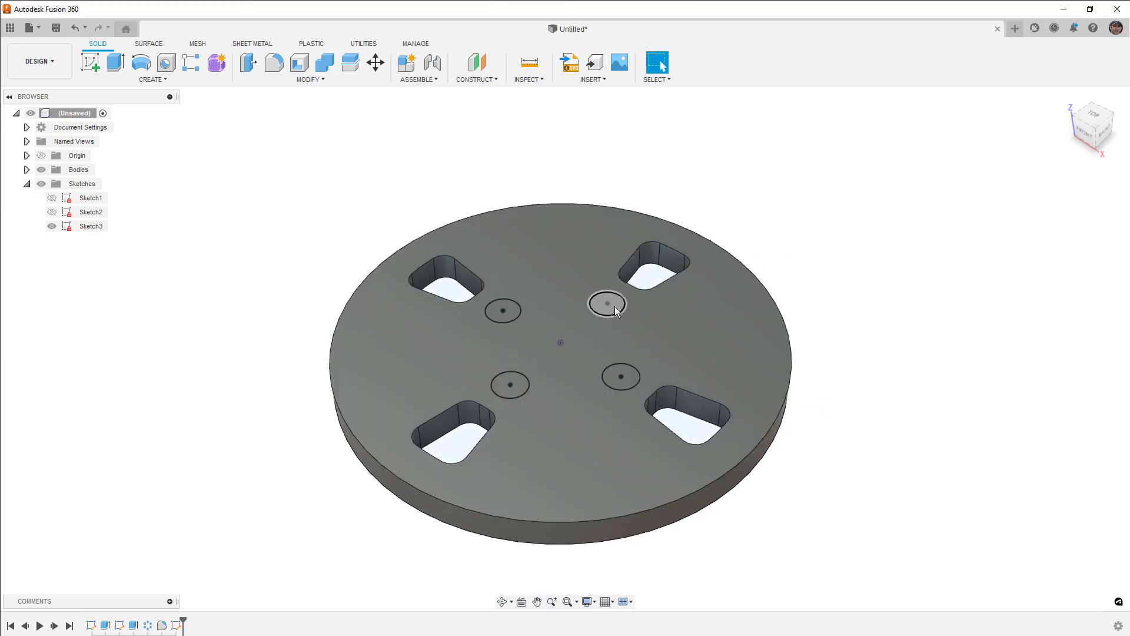
click(609, 305)
click(499, 312)
click(508, 389)
click(623, 377)
click(840, 301)
click(51, 226)
Start a sketch on the vertical YZ origin plane and turn on Slice to section the disc.
click(91, 62)
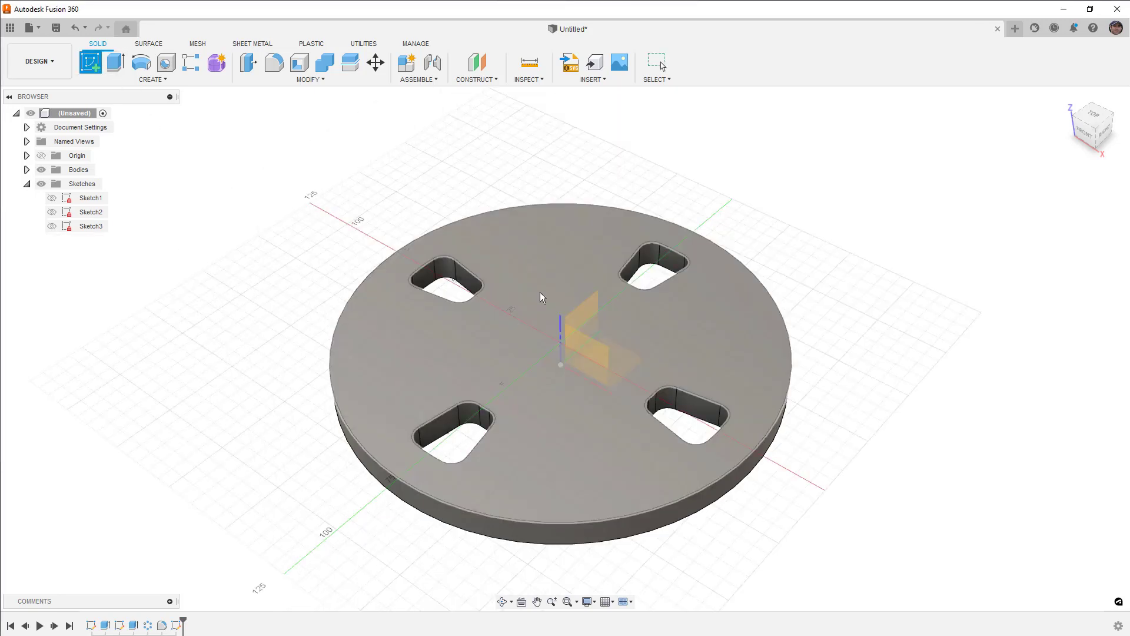
click(578, 309)
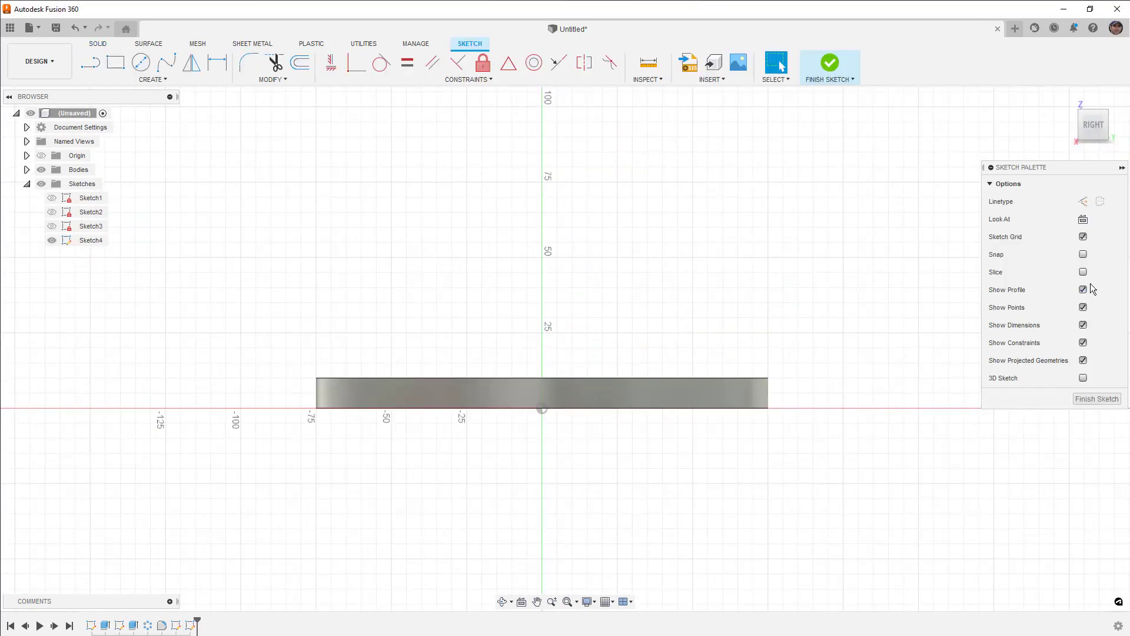
click(1083, 272)
Draw a closed stepped profile through the disc's thickness with a vertical inner edge and a top edge about 10 mm wide, then finish the sketch.
scroll(656, 407, up, 5)
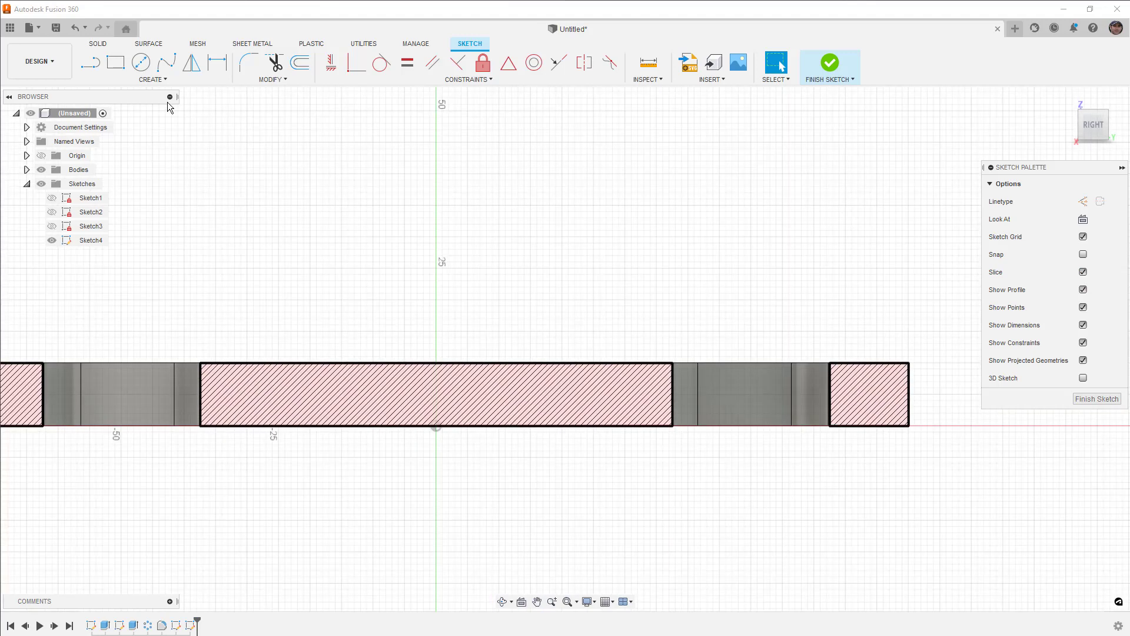
click(98, 64)
click(564, 426)
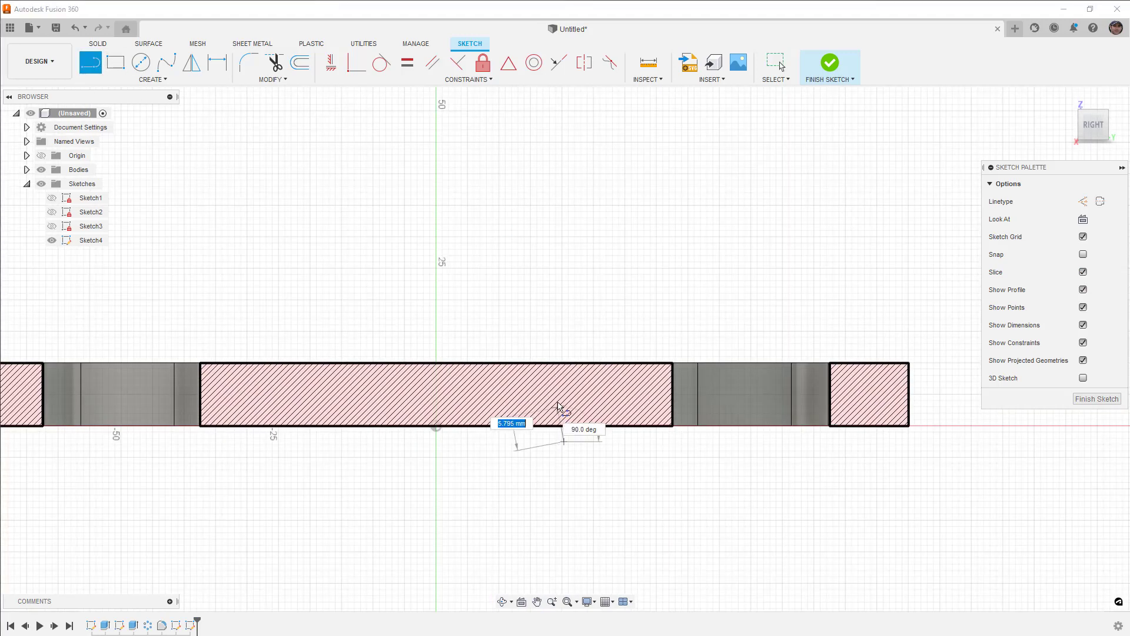
click(564, 335)
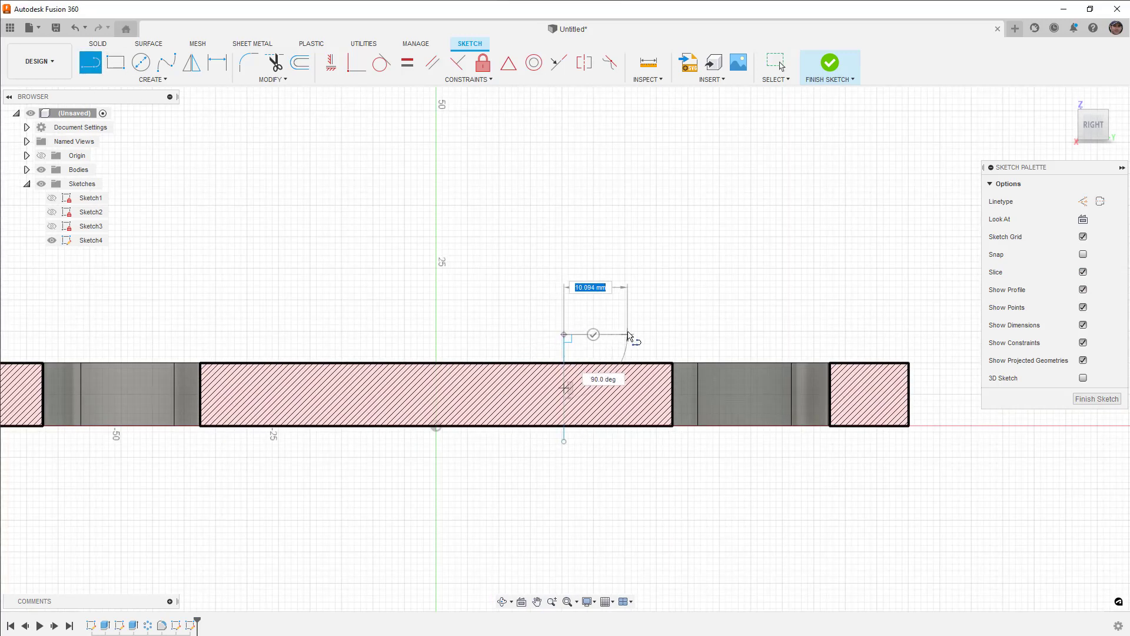
click(612, 373)
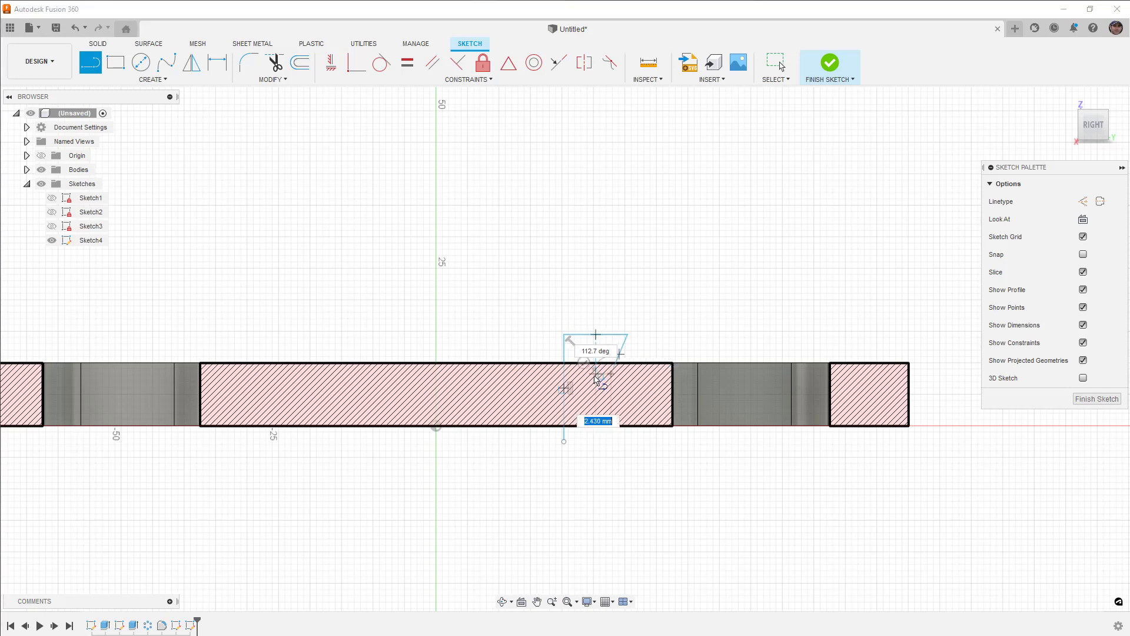
key(Escape)
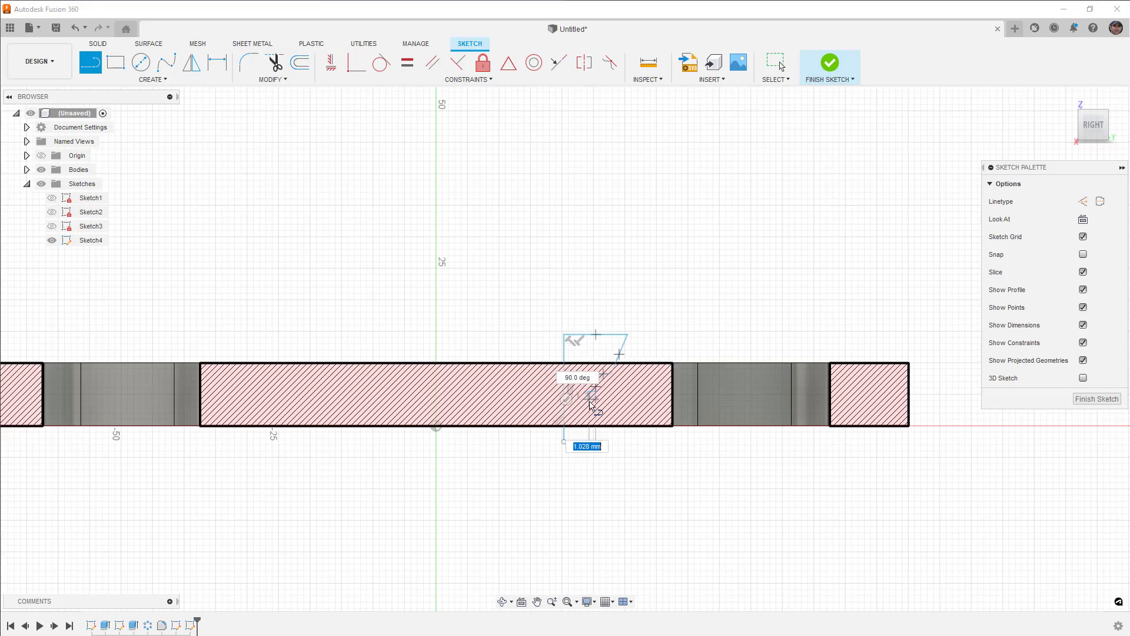
click(588, 442)
click(564, 442)
click(830, 62)
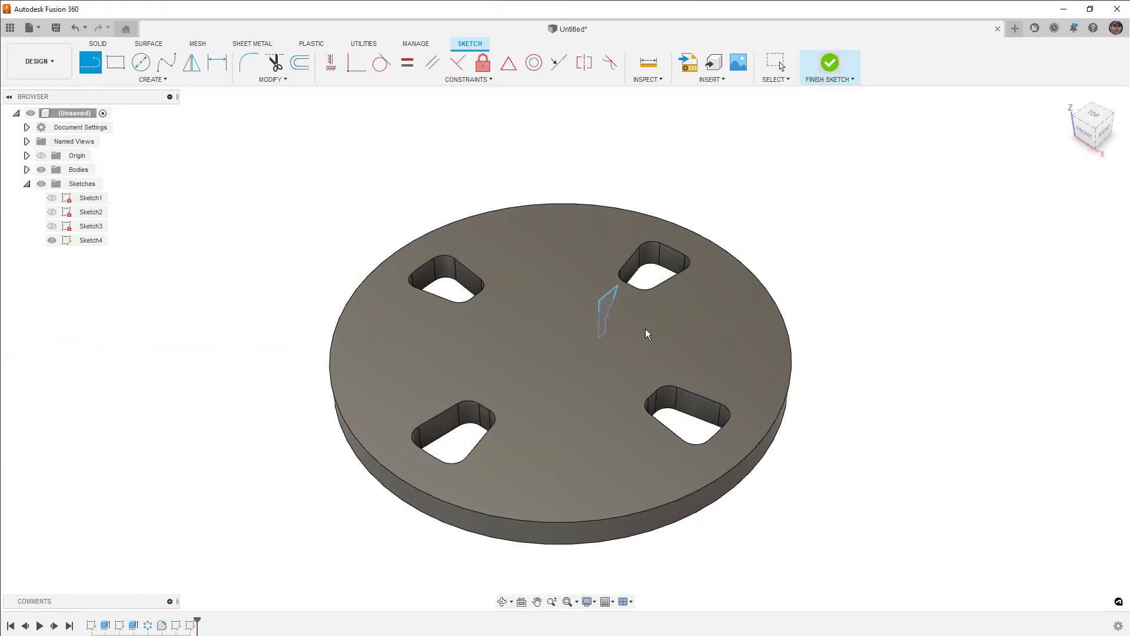
Revolve the stepped profile 360 degrees about its vertical inner edge as a cut through the disc.
click(141, 63)
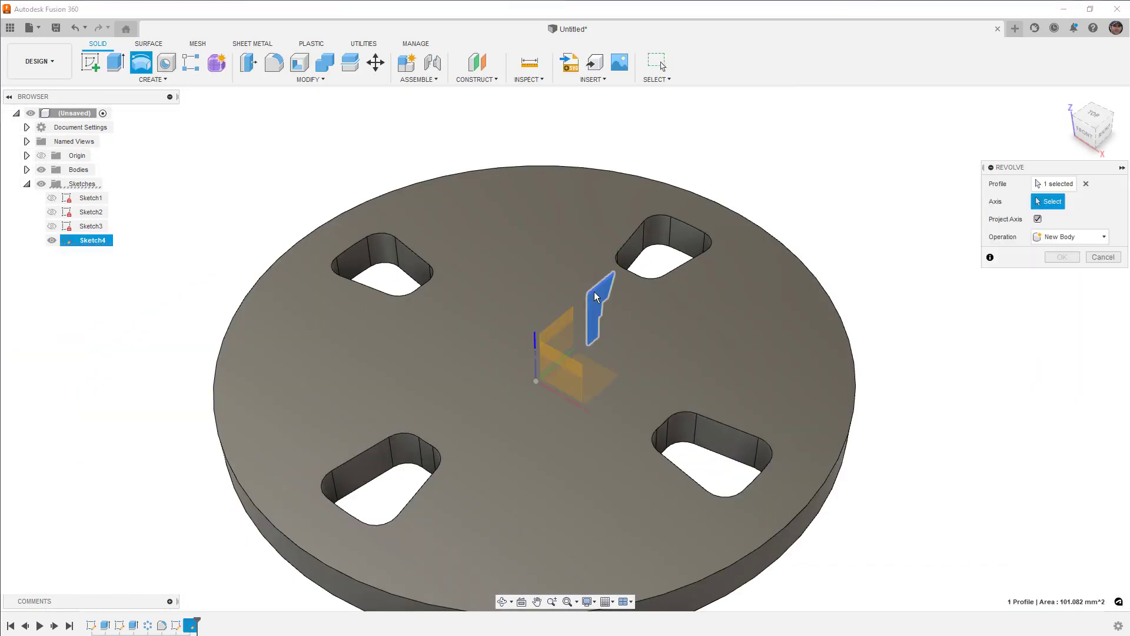
scroll(586, 308, up, 2)
click(586, 312)
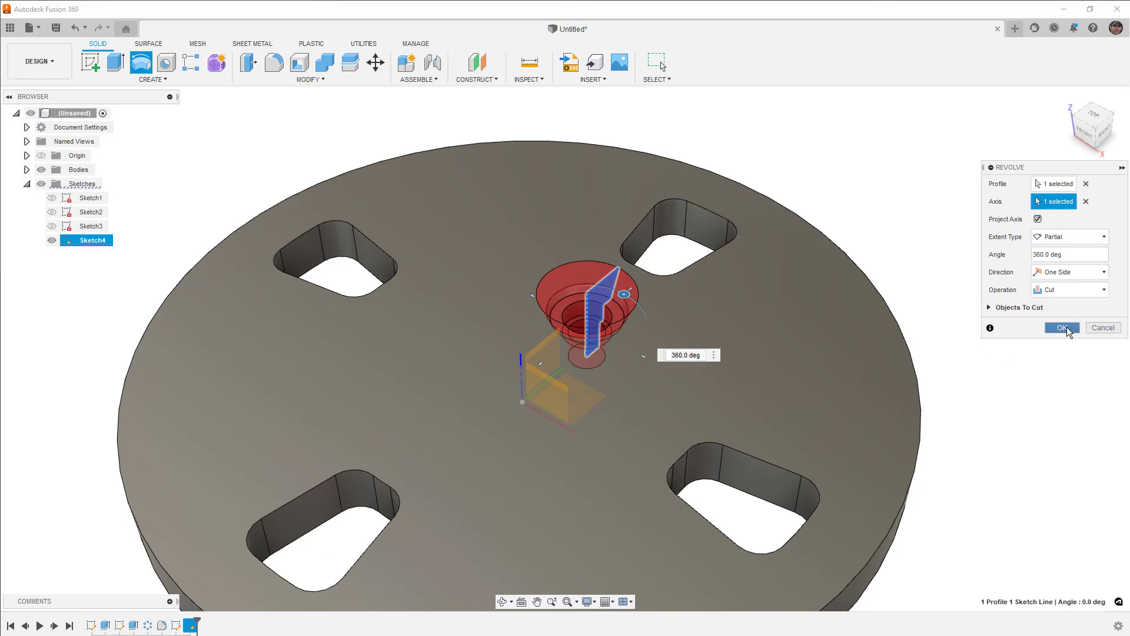
click(1067, 331)
mouse_move(680, 290)
shift+middle_down()
mouse_move(680, 332)
mouse_move(661, 297)
shift+middle_up()
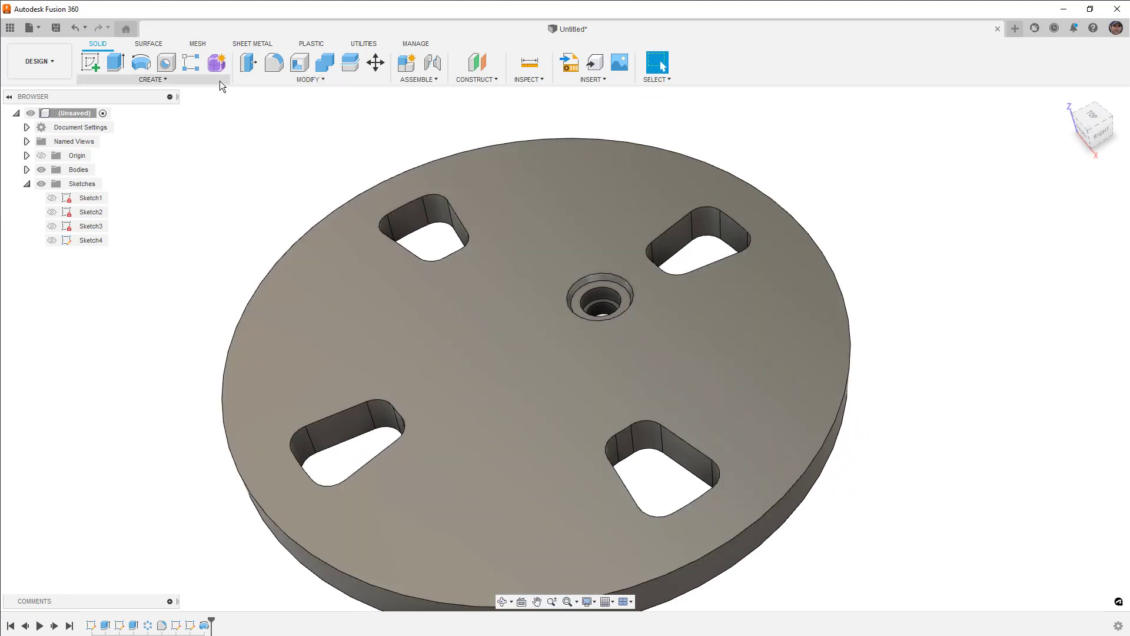
Circular-pattern the revolved cut feature around the vertical Z axis with full distribution and a quantity of 4.
click(190, 62)
click(1053, 183)
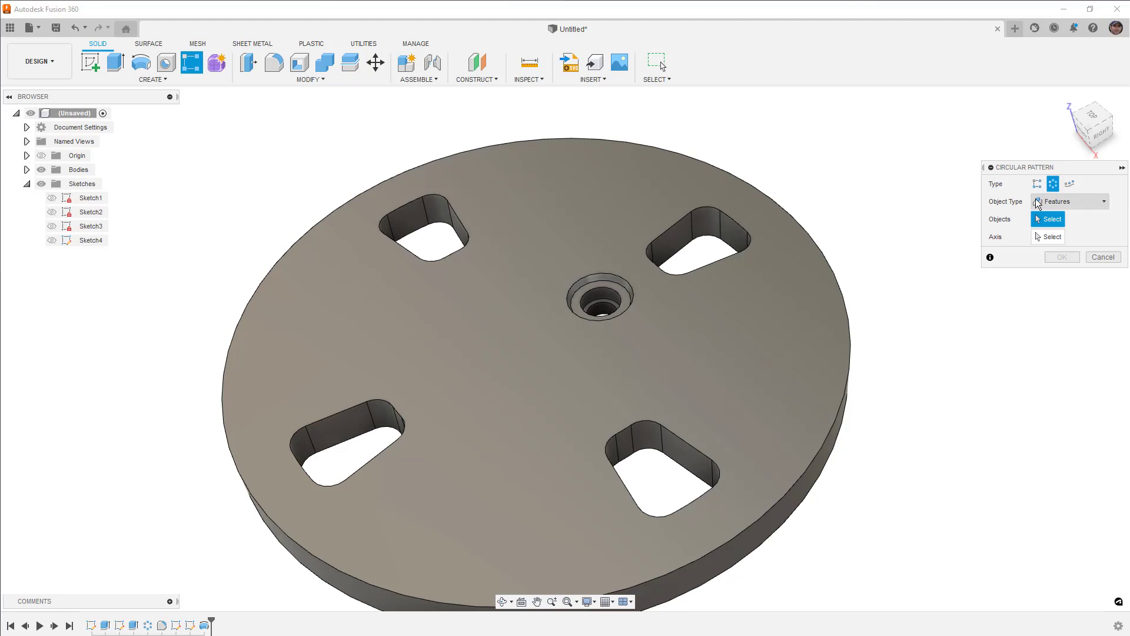
click(206, 625)
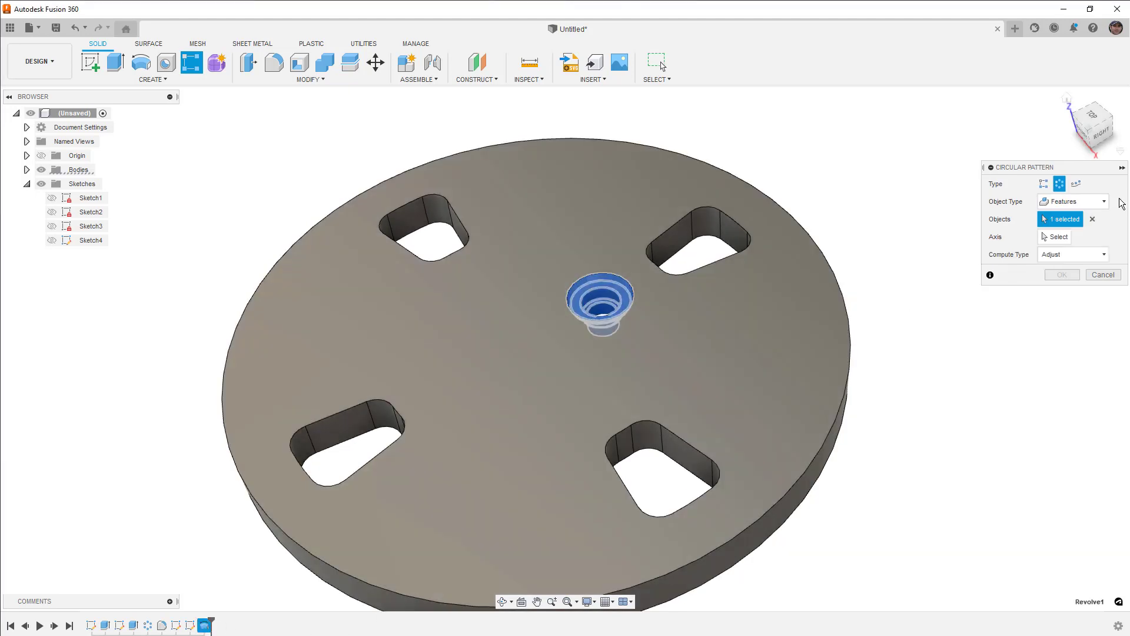
click(1062, 238)
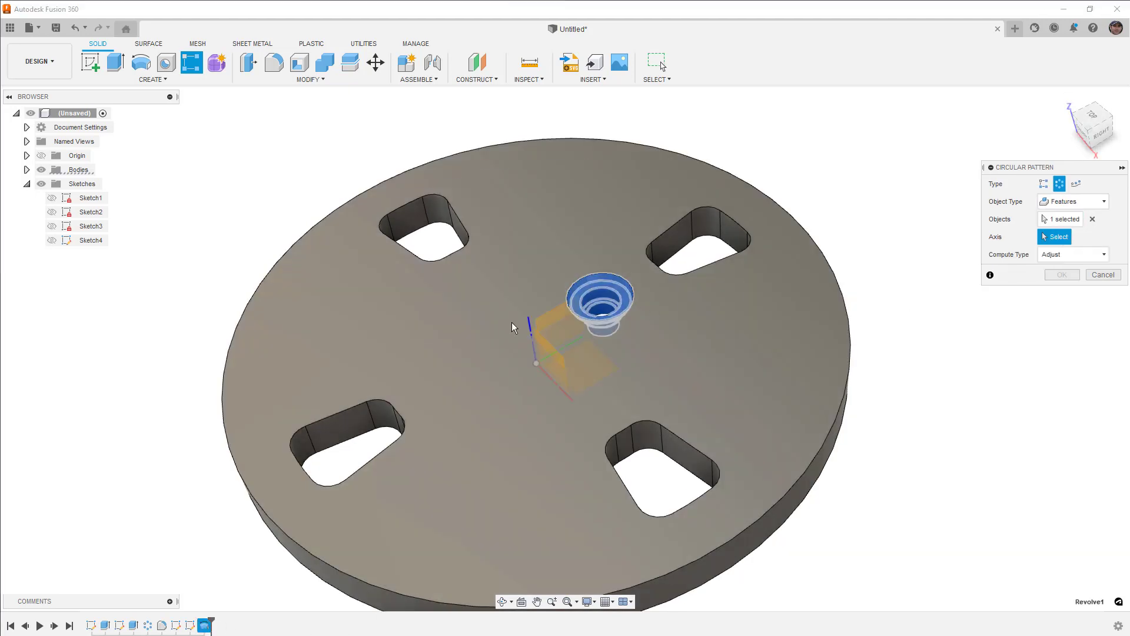
click(529, 324)
click(1105, 286)
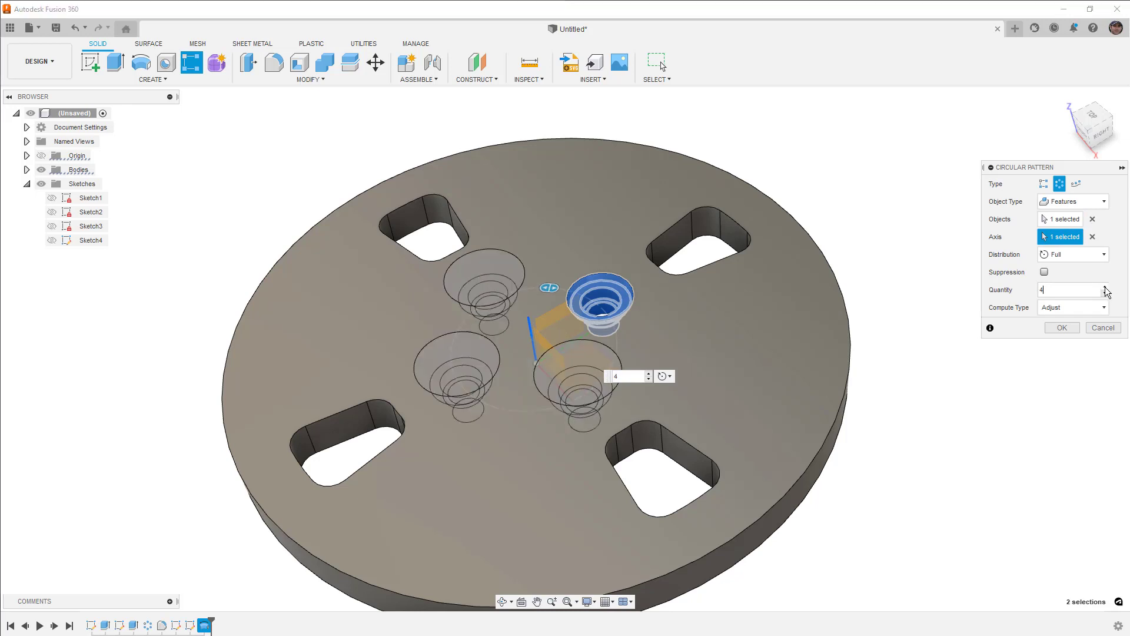
click(1072, 331)
mouse_move(901, 335)
shift+middle_down()
mouse_move(911, 373)
mouse_move(903, 338)
shift+middle_up()
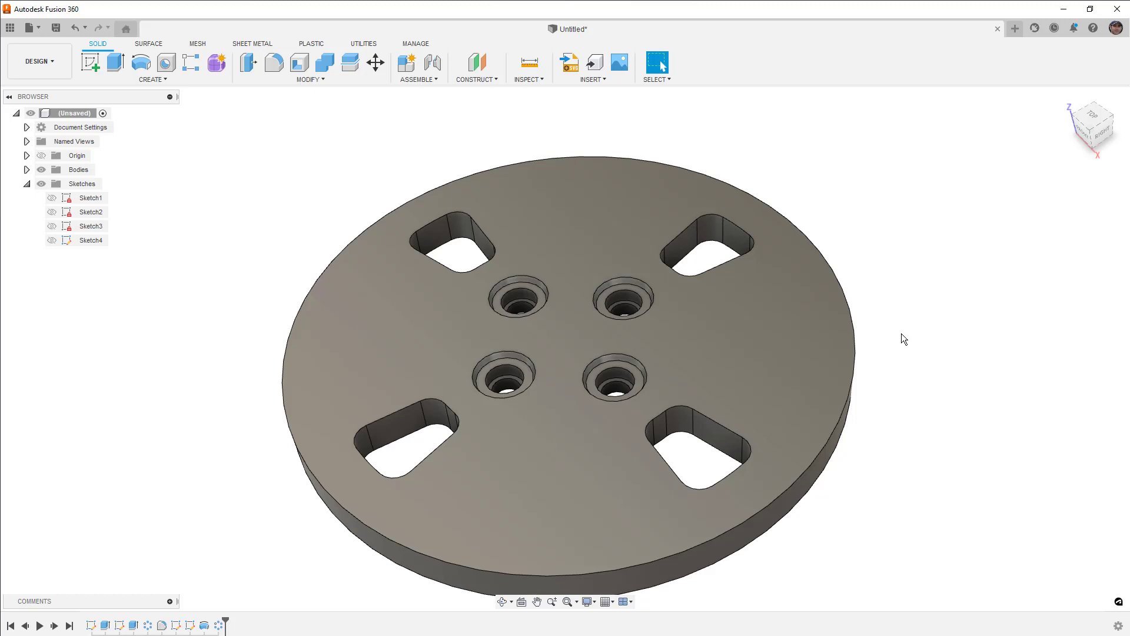
shift+middle_drag(751, 319, 697, 427)
scroll(695, 424, down, 2)
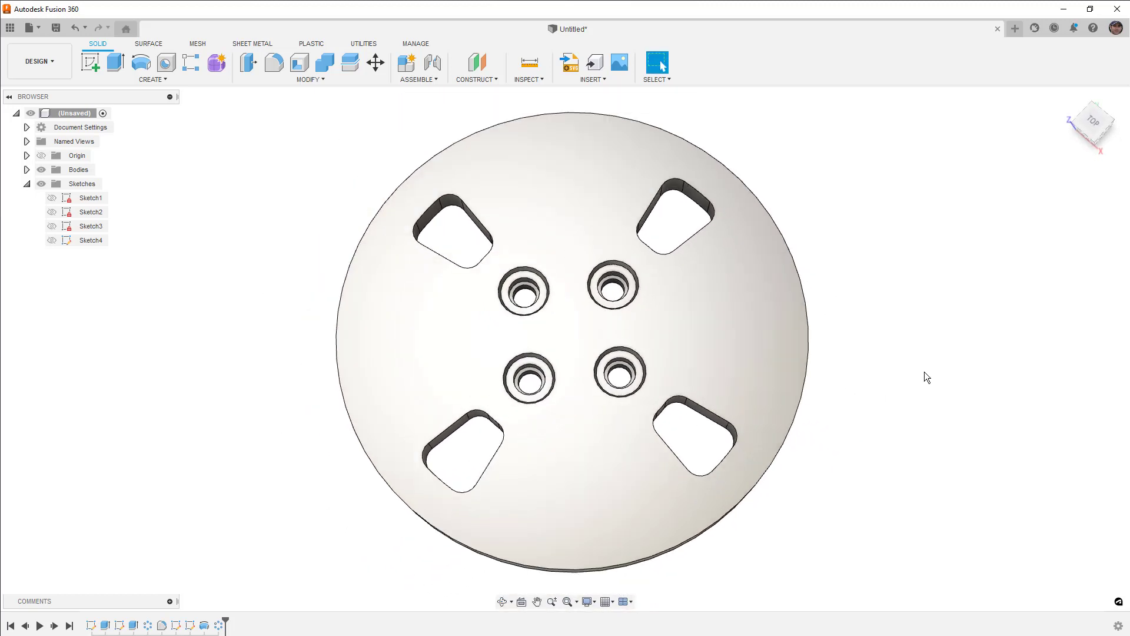